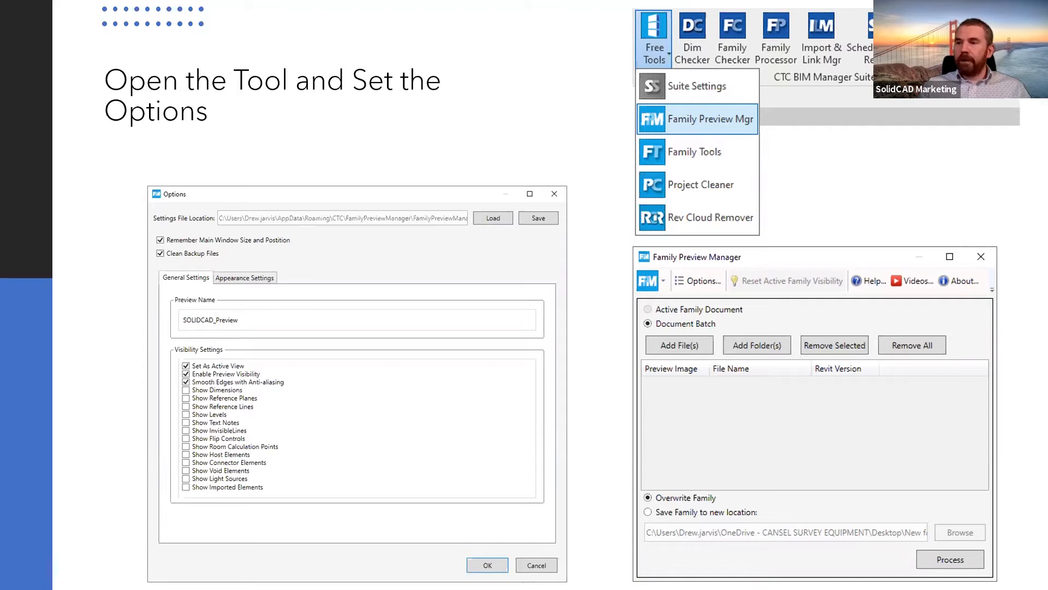
{"action": "key", "text": "Right"}
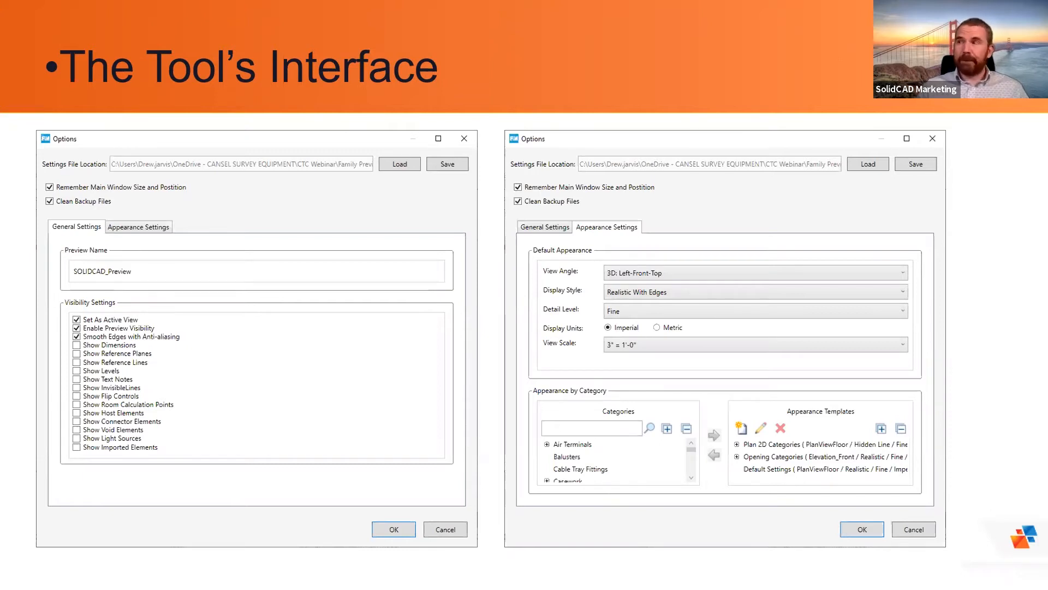
{"action": "key", "text": "Right"}
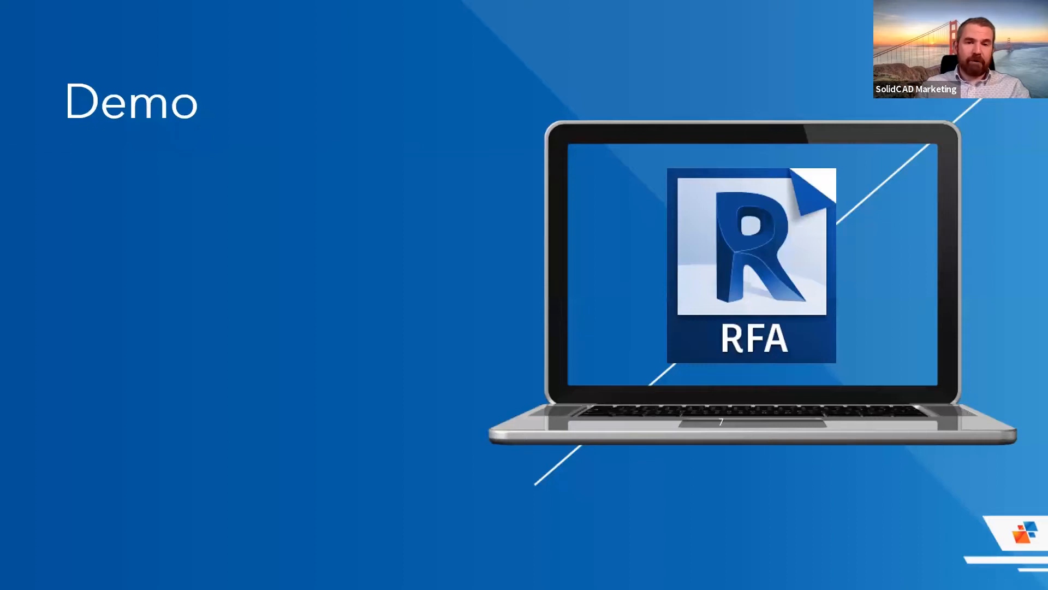
Switch from the slideshow to the Autodesk Revit project and close the Family Preview Manager window that is already open
{"action": "key", "text": "super"}
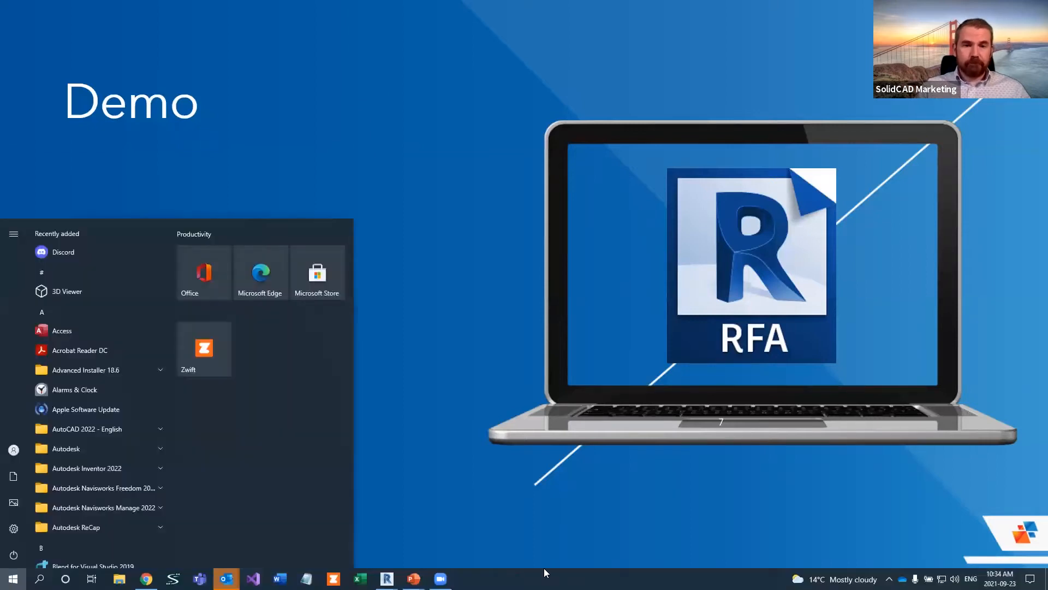
{"action": "mouse_move", "coordinate": [387, 578]}
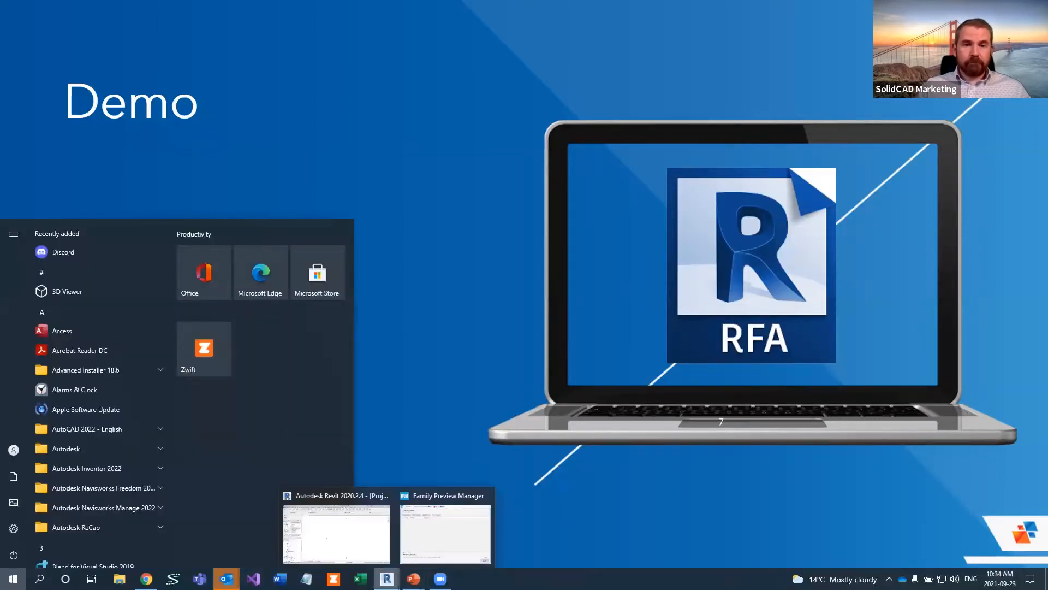
{"action": "left_click", "coordinate": [377, 544]}
{"action": "left_click", "coordinate": [836, 181]}
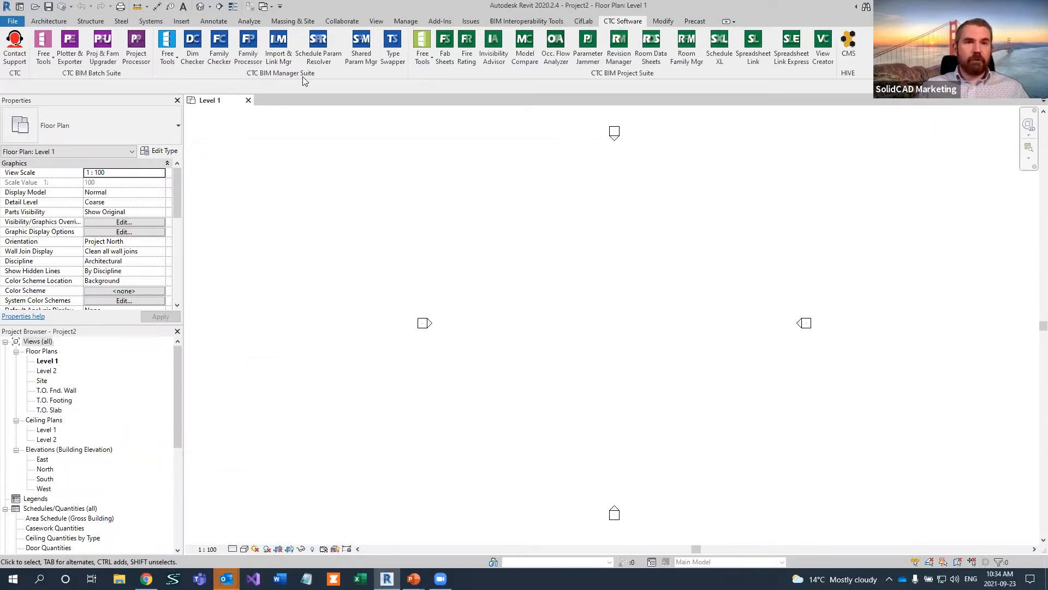
Float the CTC BIM Manager Suite tool group over the drawing area, then view the Family Preview Manager and close it
{"action": "left_click_drag", "start_coordinate": [263, 74], "coordinate": [543, 221]}
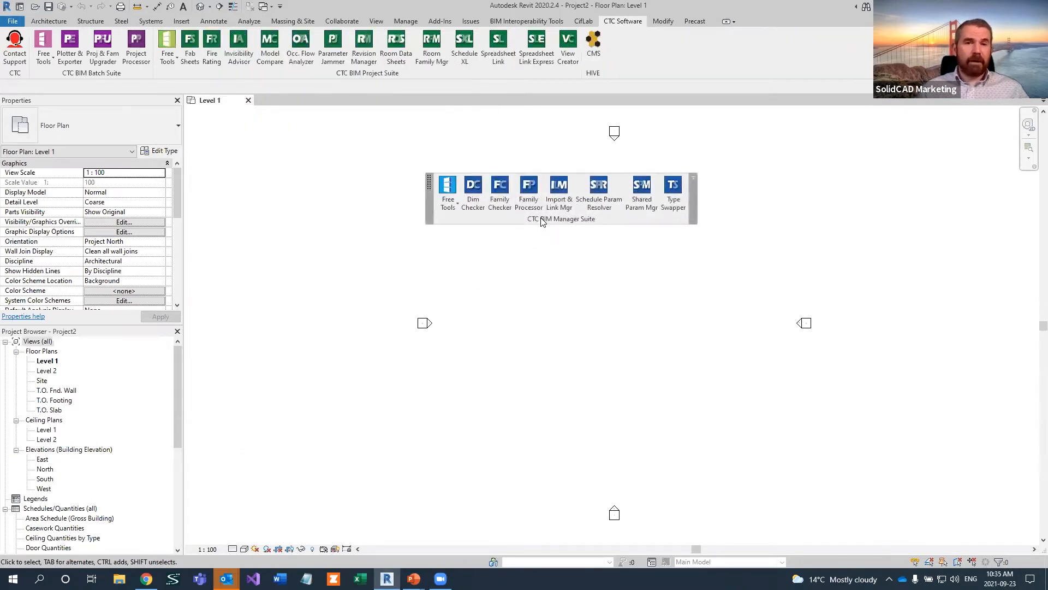
{"action": "left_click", "coordinate": [451, 206]}
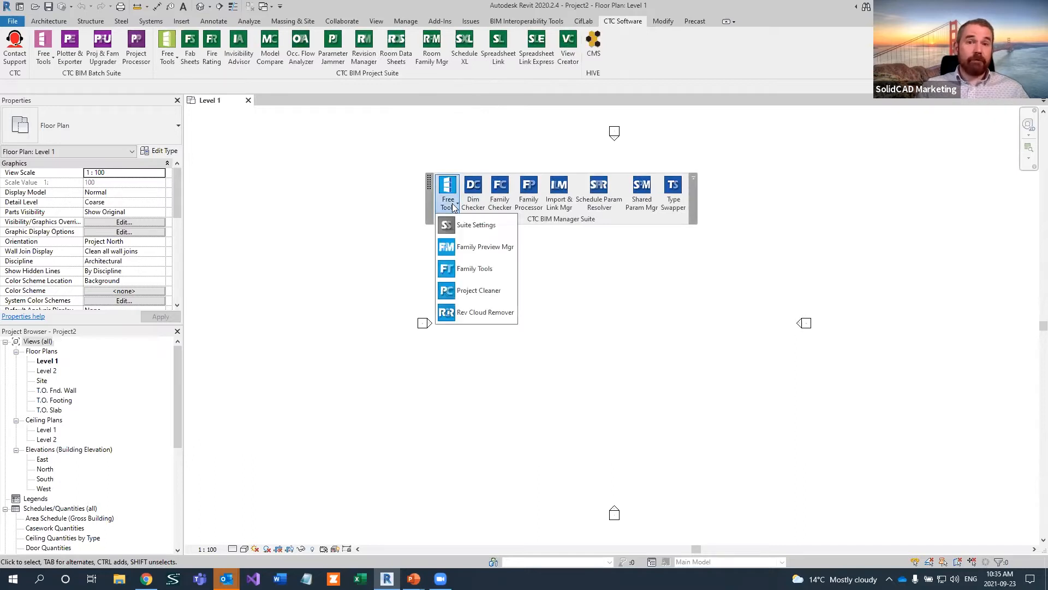
{"action": "left_click", "coordinate": [476, 249]}
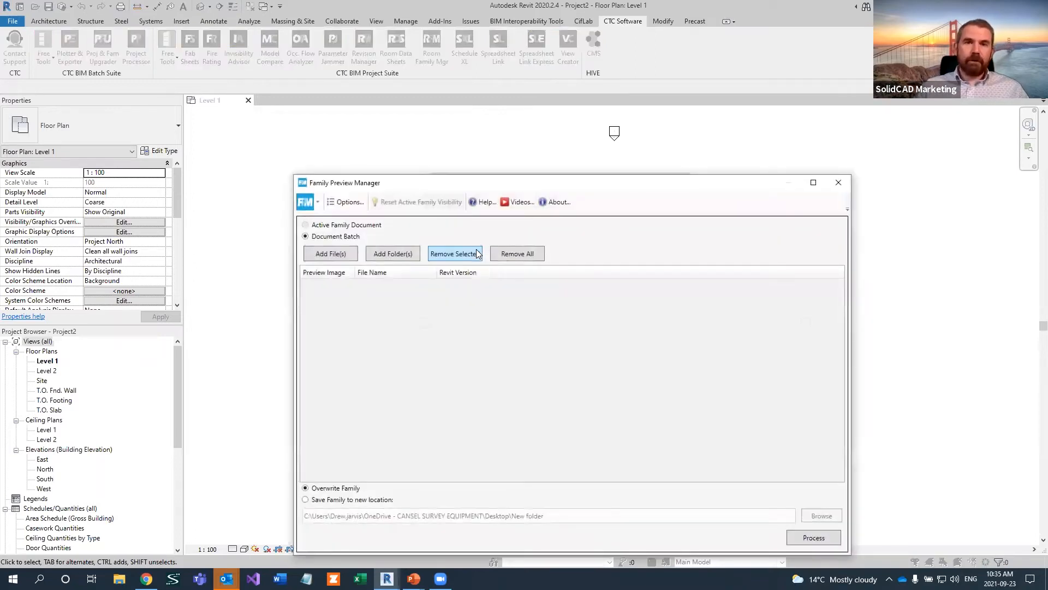
{"action": "left_click_drag", "start_coordinate": [497, 182], "coordinate": [454, 114]}
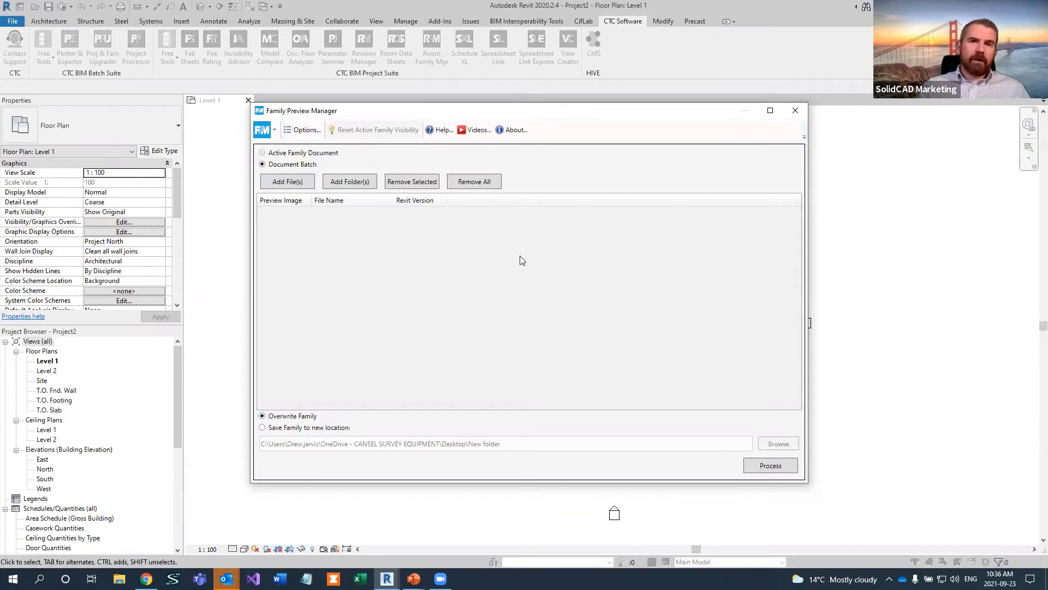
{"action": "left_click", "coordinate": [797, 111]}
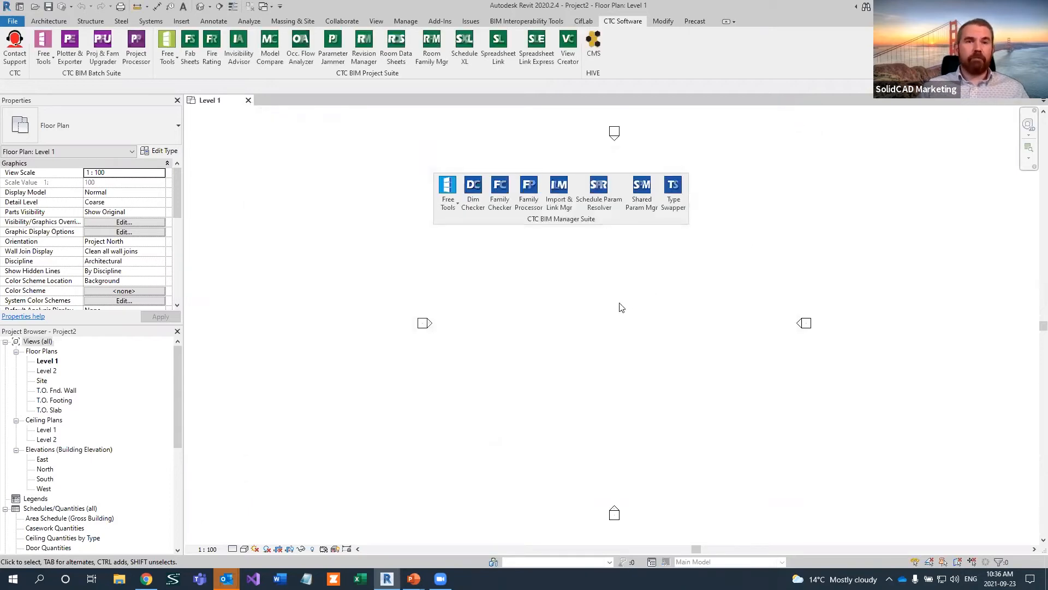
Browse to the Doors folder inside Content and examine the preview images of its first five door families
{"action": "left_click", "coordinate": [36, 7]}
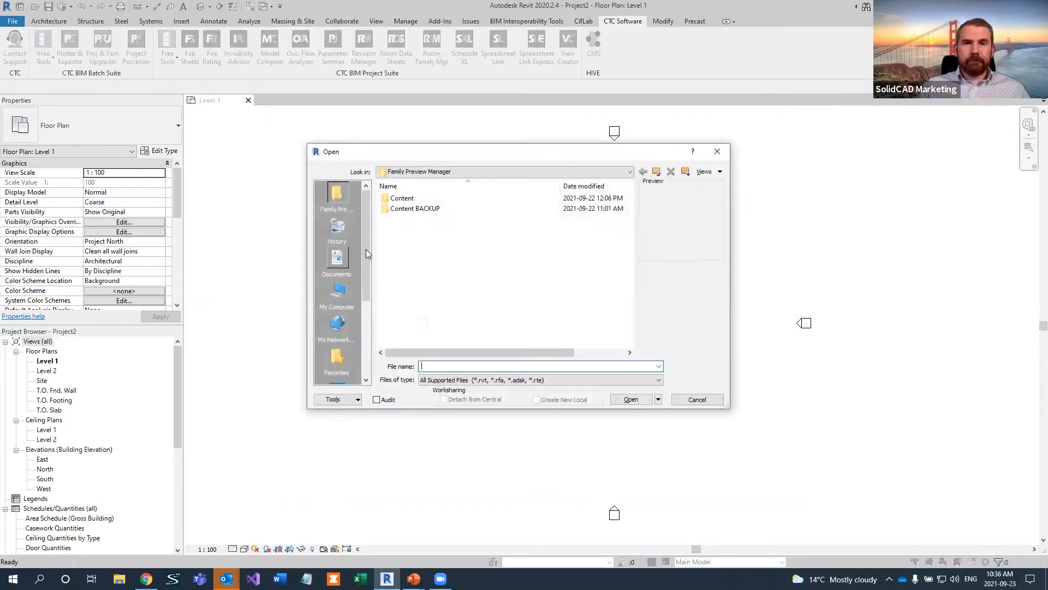
{"action": "double_click", "coordinate": [402, 198]}
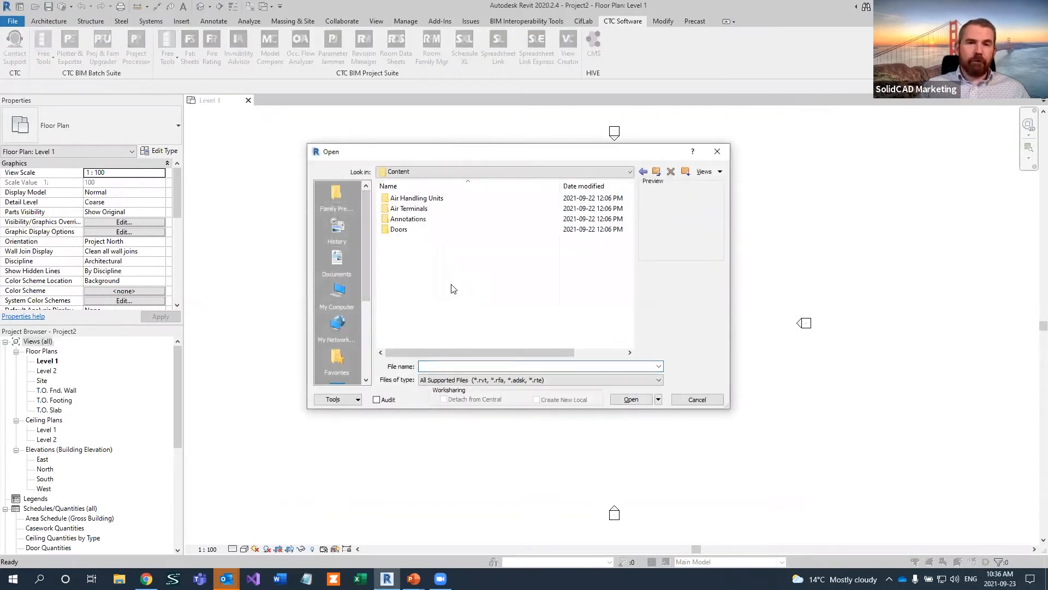
{"action": "double_click", "coordinate": [401, 230]}
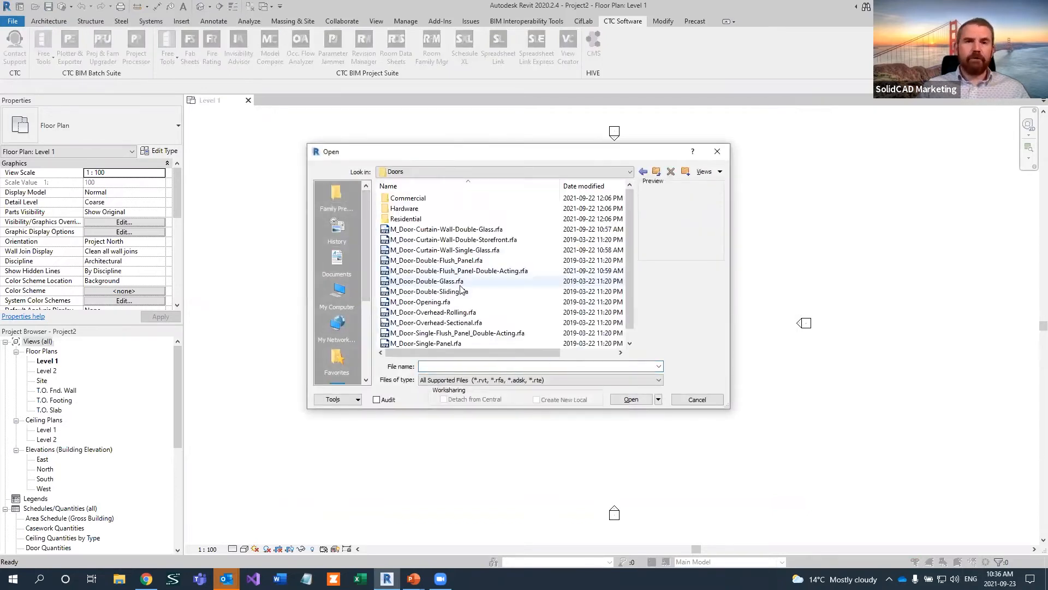
{"action": "left_click", "coordinate": [473, 229]}
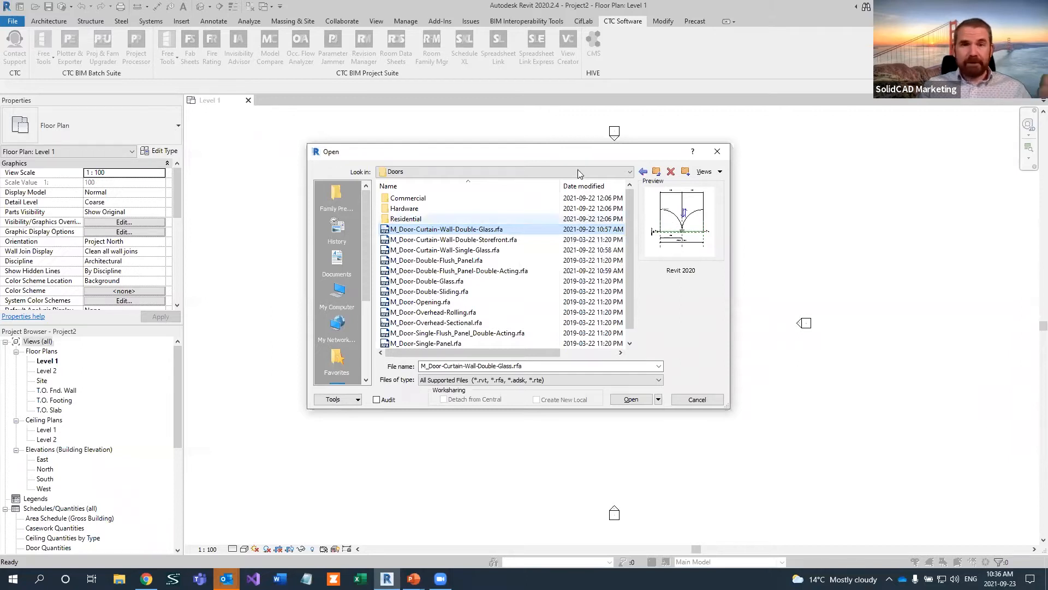
{"action": "left_click", "coordinate": [466, 240]}
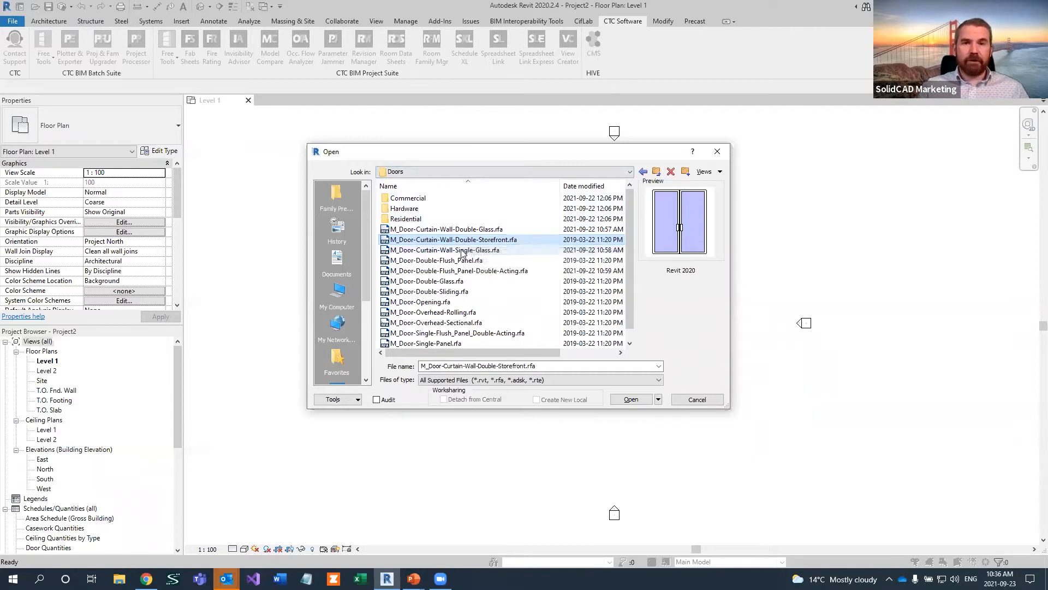
{"action": "left_click", "coordinate": [462, 252]}
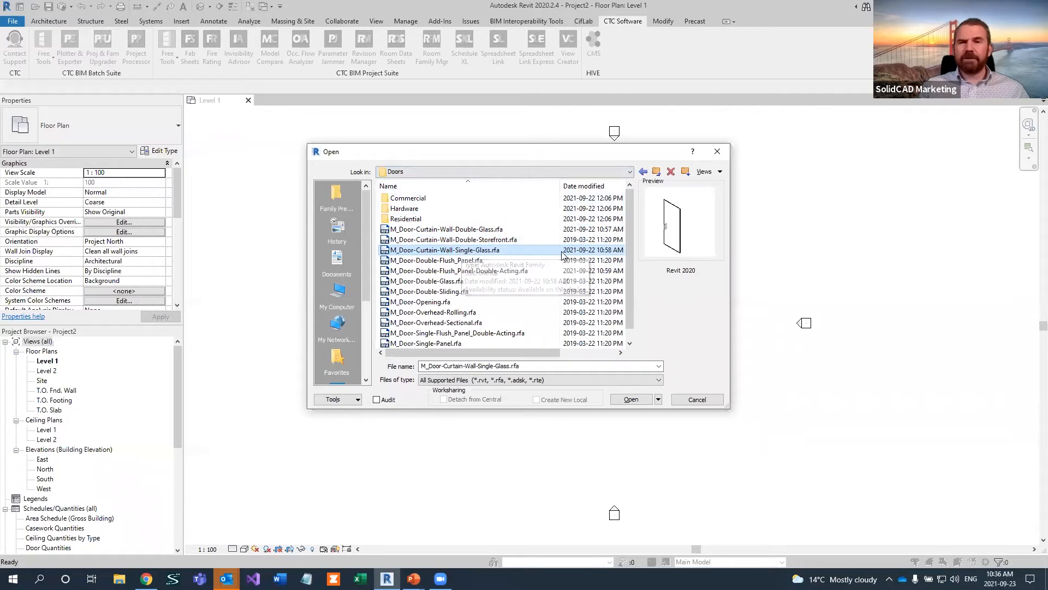
{"action": "left_click", "coordinate": [483, 260]}
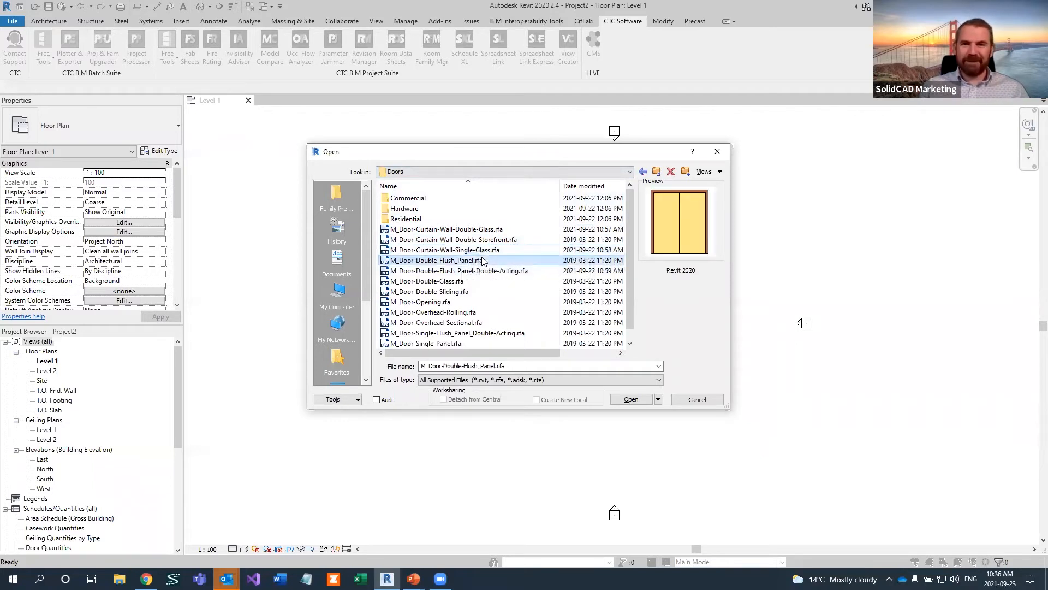
{"action": "left_click", "coordinate": [478, 271]}
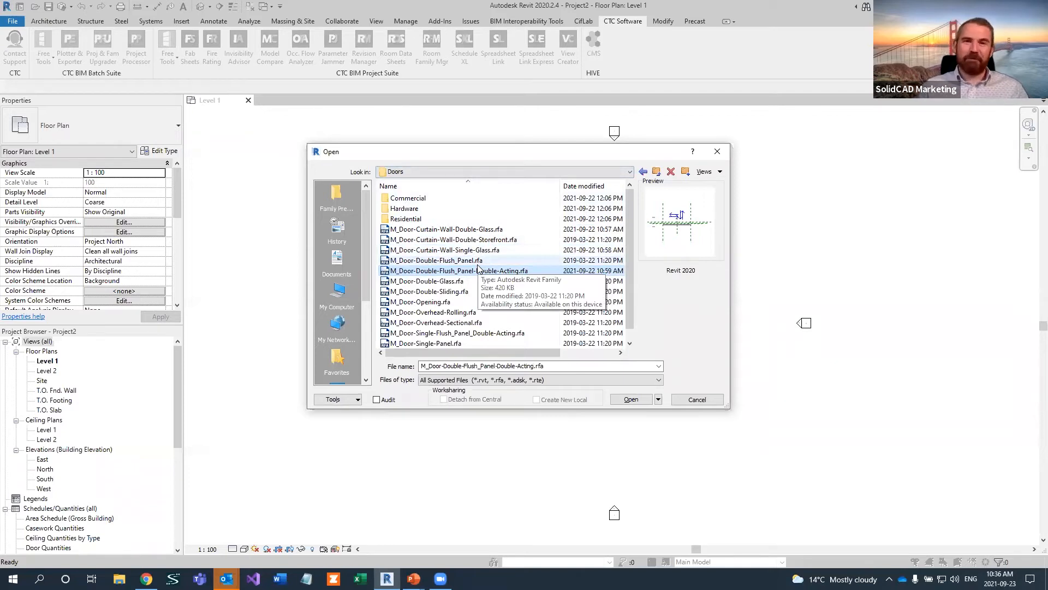
Examine the previews of the annotation families in the Annotations folder, from M_Area Tag.rfa through M_Centreline.rfa
{"action": "left_click", "coordinate": [657, 171]}
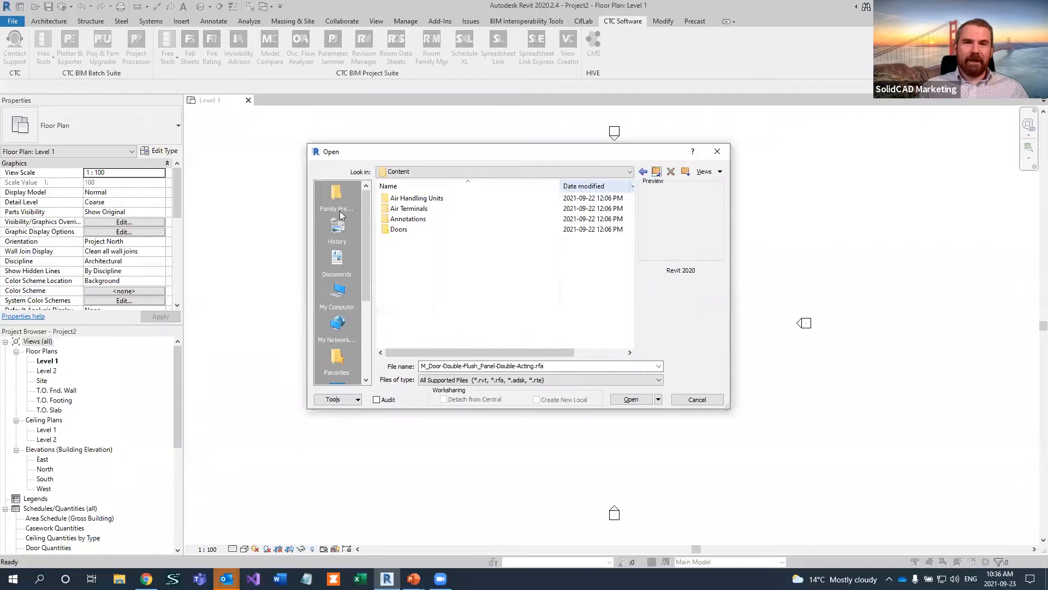
{"action": "double_click", "coordinate": [427, 219]}
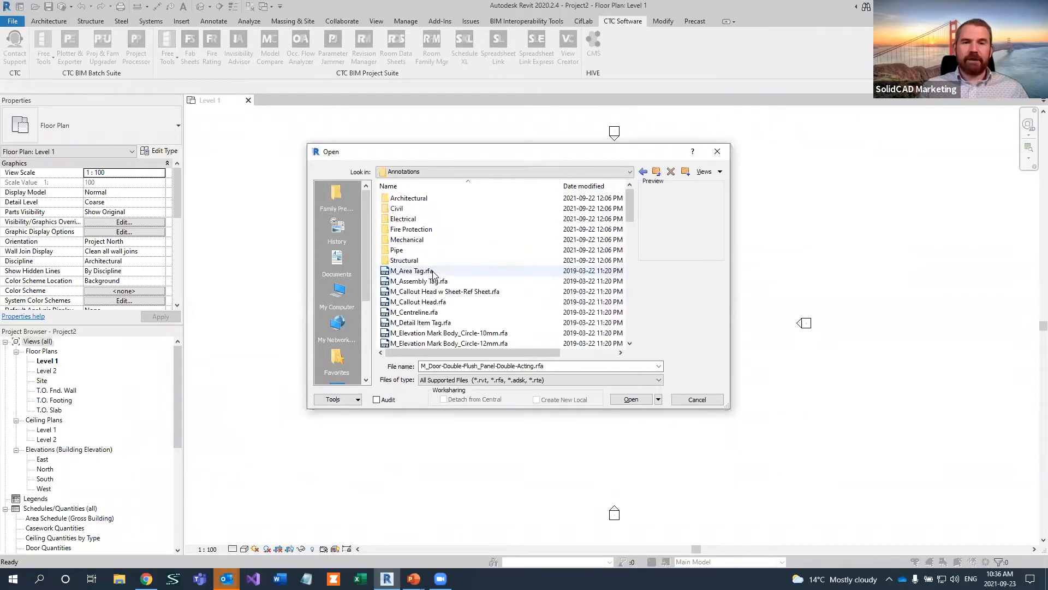
{"action": "left_click", "coordinate": [430, 271]}
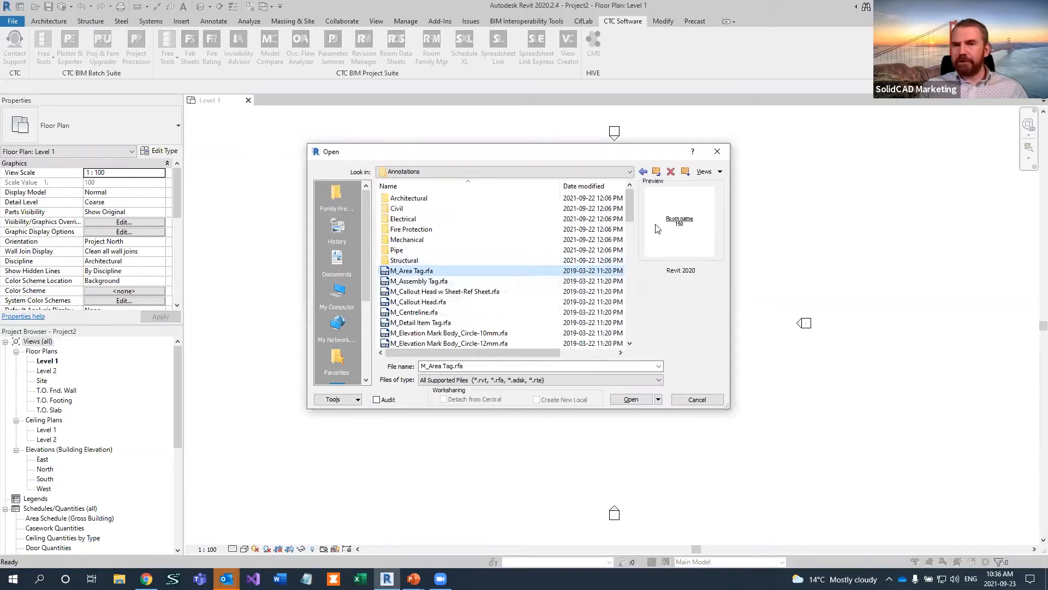
{"action": "left_click", "coordinate": [445, 283]}
{"action": "left_click", "coordinate": [451, 292]}
{"action": "left_click", "coordinate": [435, 302]}
{"action": "left_click", "coordinate": [435, 313]}
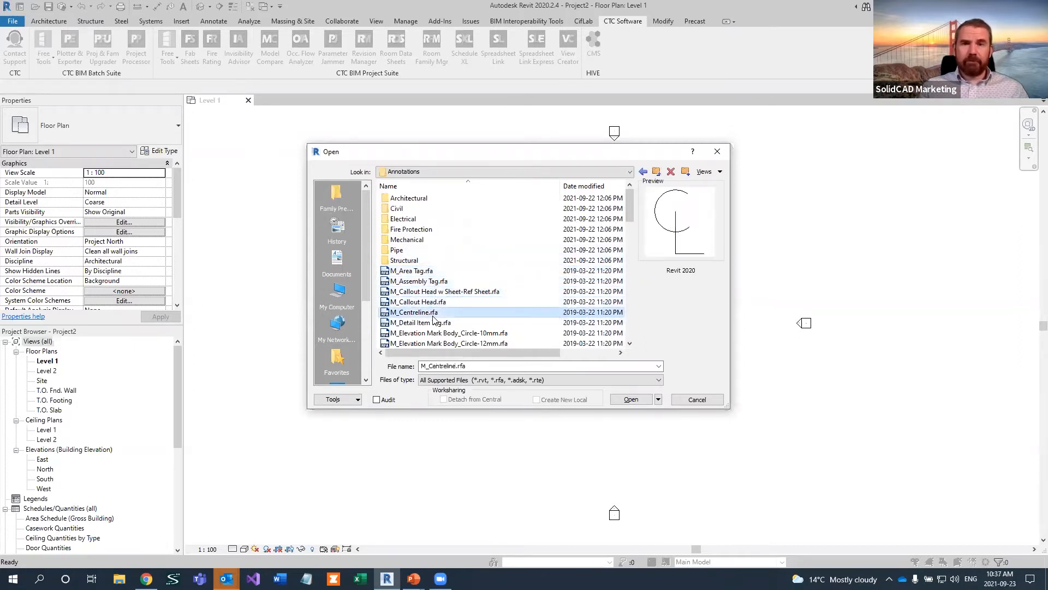
Examine the tag family previews in the Architectural annotations subfolder, from M_Casework Tag.rfa through M_Furniture System Tag.rfa
{"action": "left_click", "coordinate": [420, 199]}
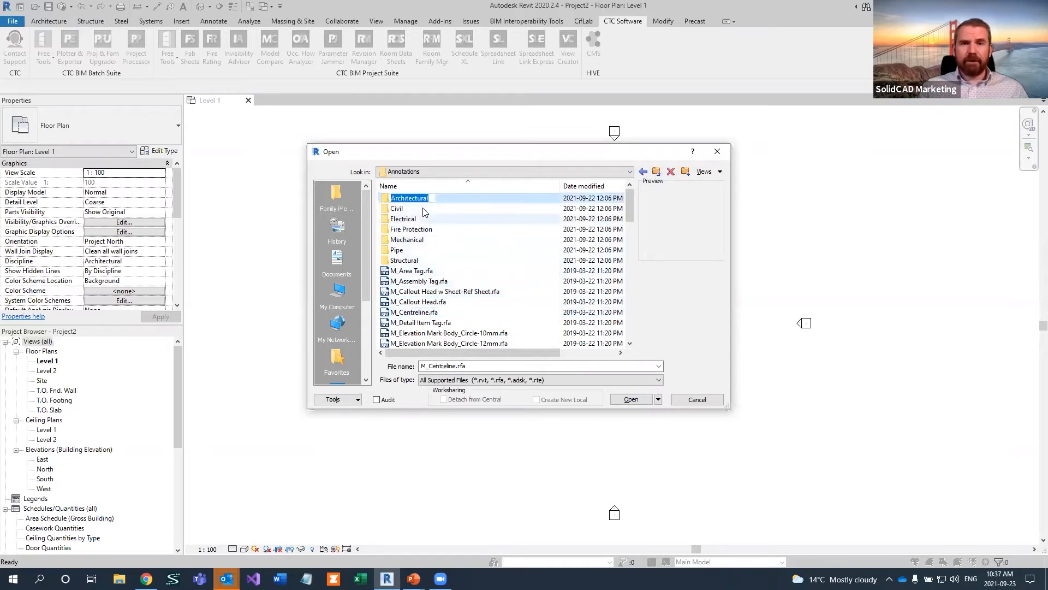
{"action": "double_click", "coordinate": [423, 199]}
{"action": "left_click", "coordinate": [423, 200]}
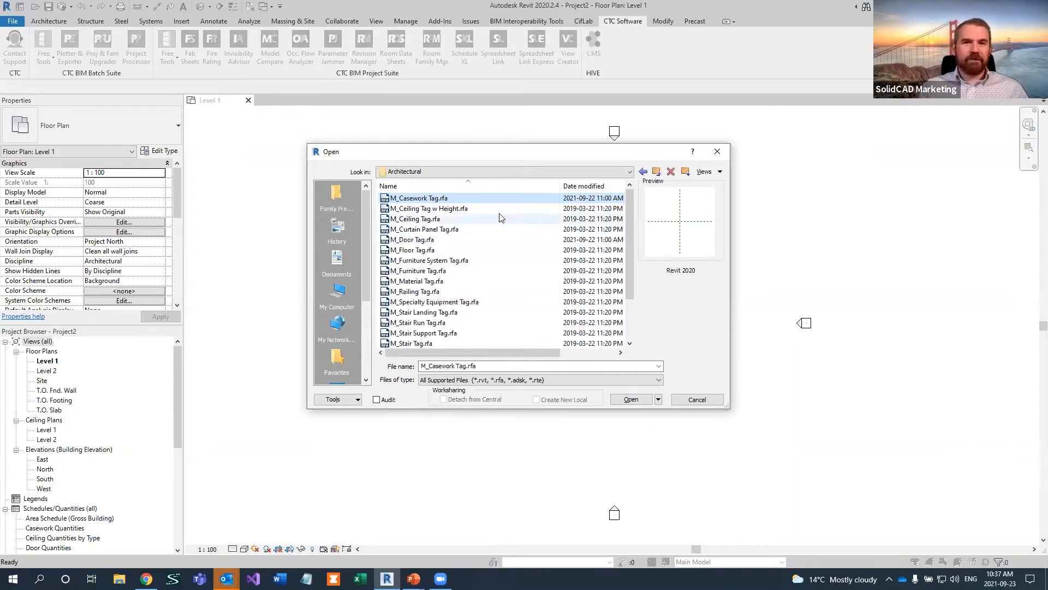
{"action": "left_click", "coordinate": [473, 208]}
{"action": "left_click", "coordinate": [473, 219]}
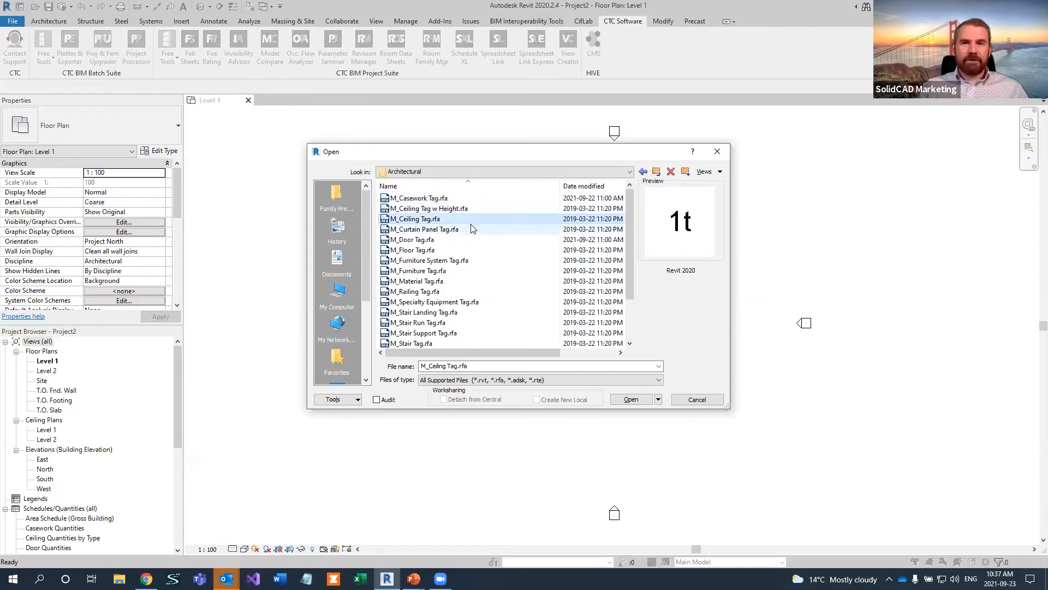
{"action": "left_click", "coordinate": [472, 230]}
{"action": "left_click", "coordinate": [469, 242]}
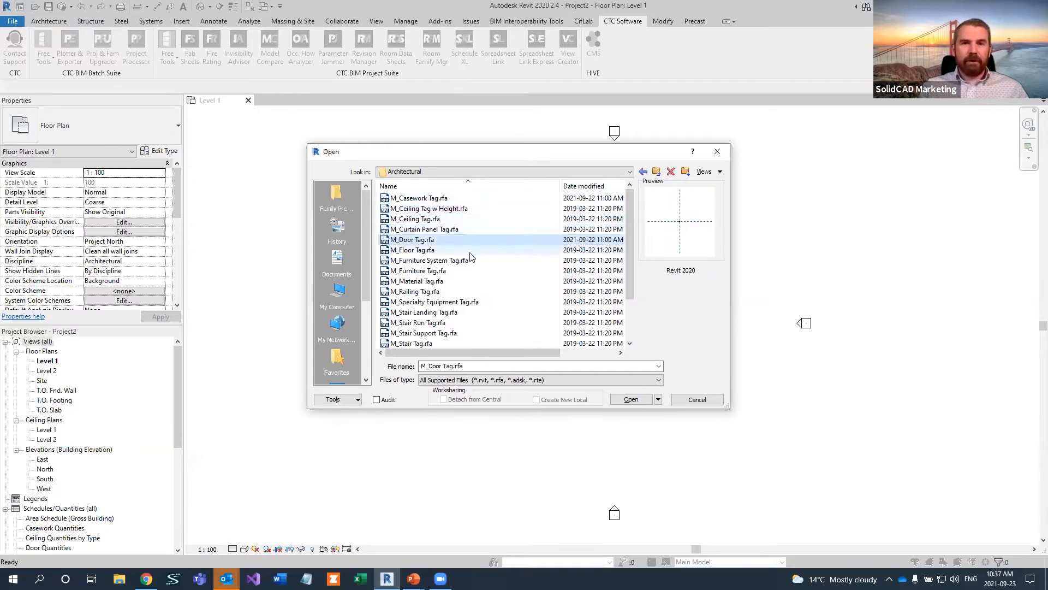
{"action": "left_click", "coordinate": [472, 251]}
{"action": "left_click", "coordinate": [475, 262]}
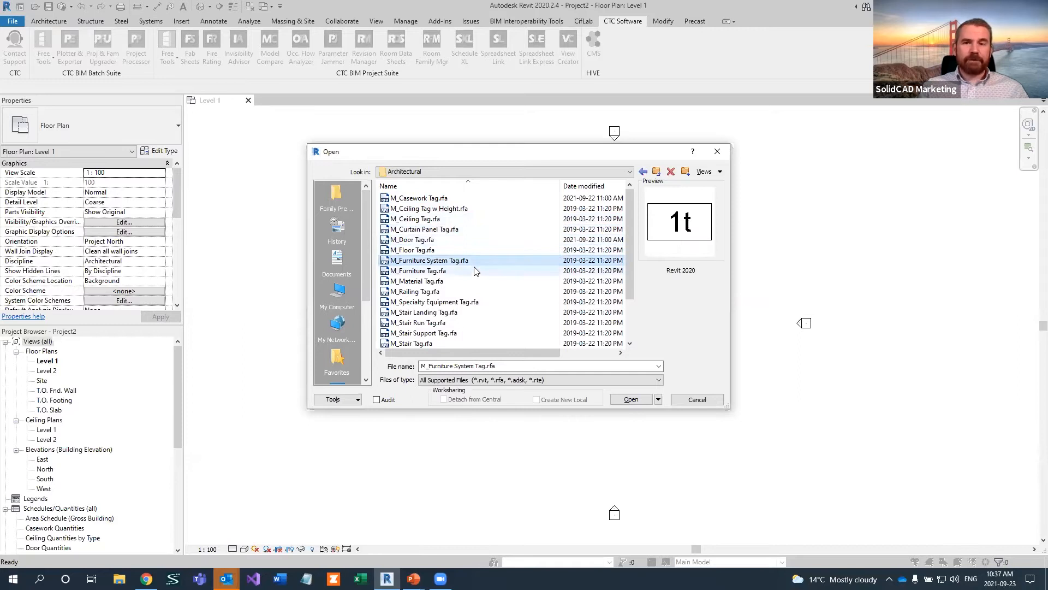
Open M_Casework Tag.rfa and move the floating CTC BIM Manager Suite tool group away from the tag label
{"action": "left_click", "coordinate": [429, 199]}
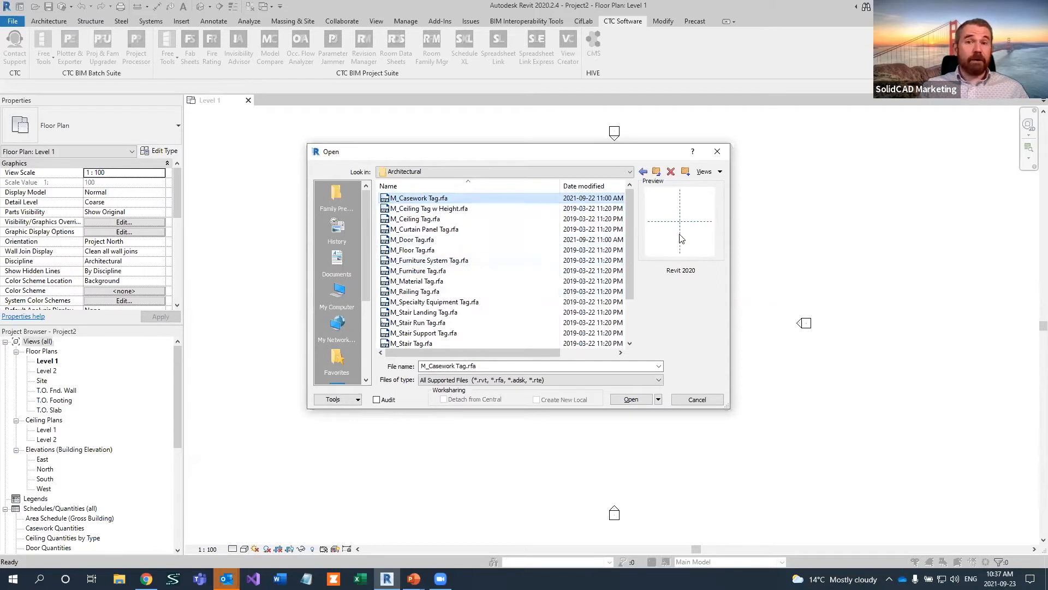
{"action": "left_click", "coordinate": [617, 399]}
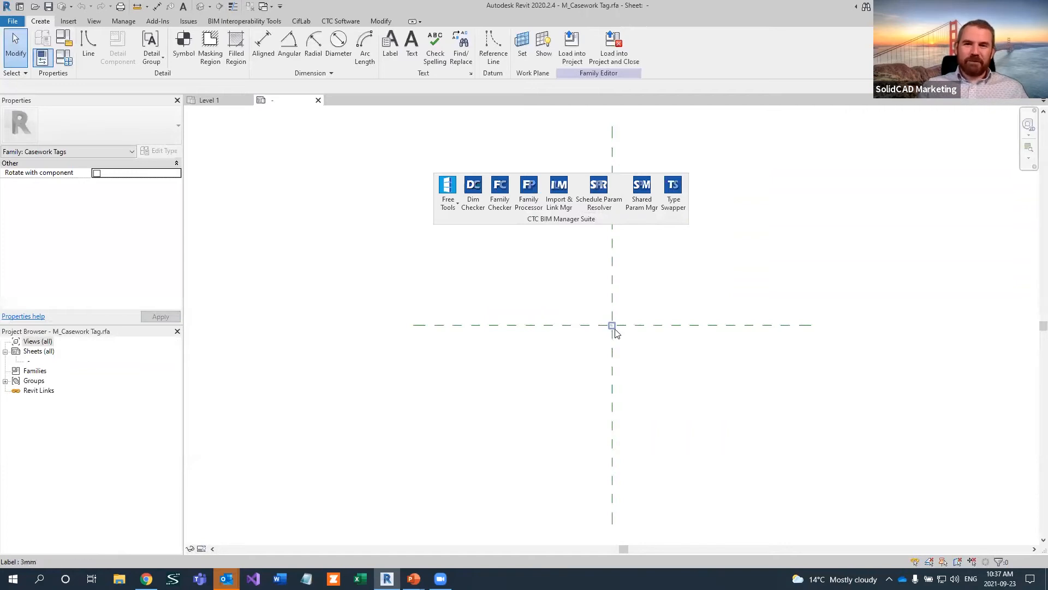
{"action": "scroll", "coordinate": [612, 328], "scroll_direction": "up", "scroll_amount": 4}
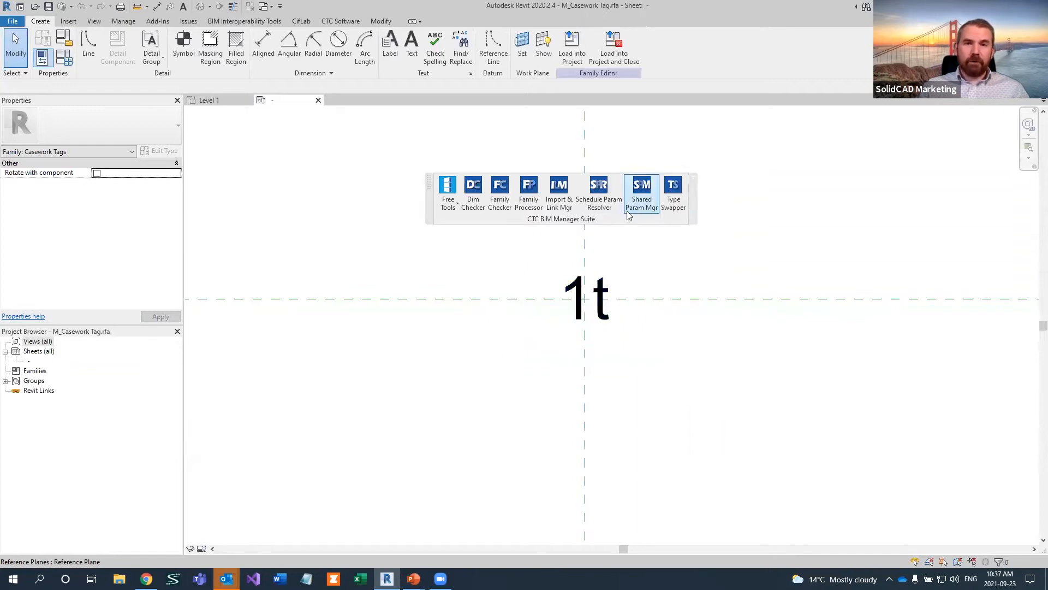
{"action": "left_click_drag", "start_coordinate": [667, 222], "coordinate": [971, 162]}
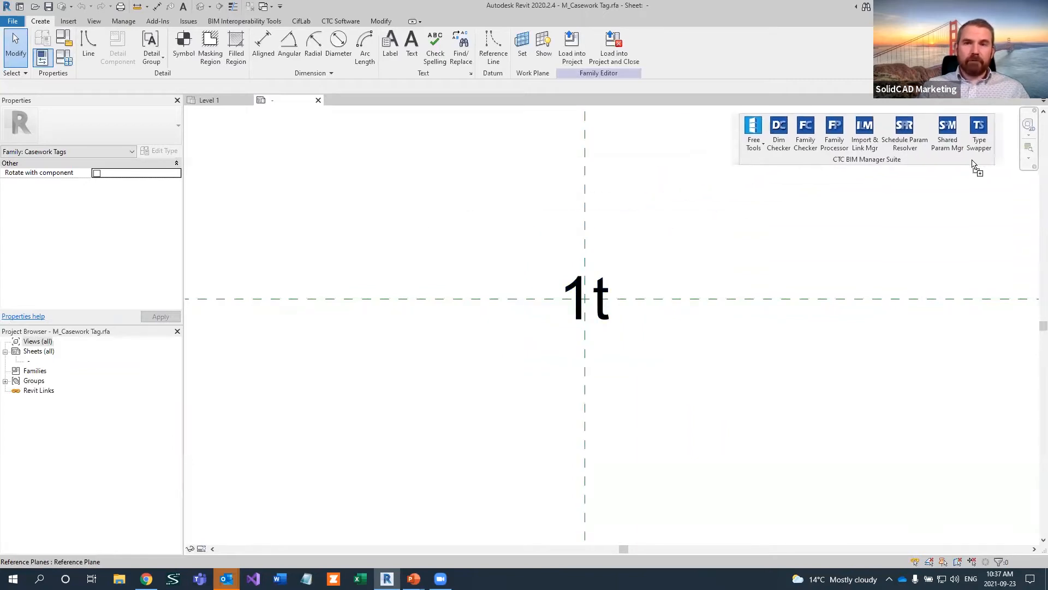
{"action": "left_click_drag", "start_coordinate": [496, 231], "coordinate": [690, 403]}
{"action": "left_click", "coordinate": [695, 319]}
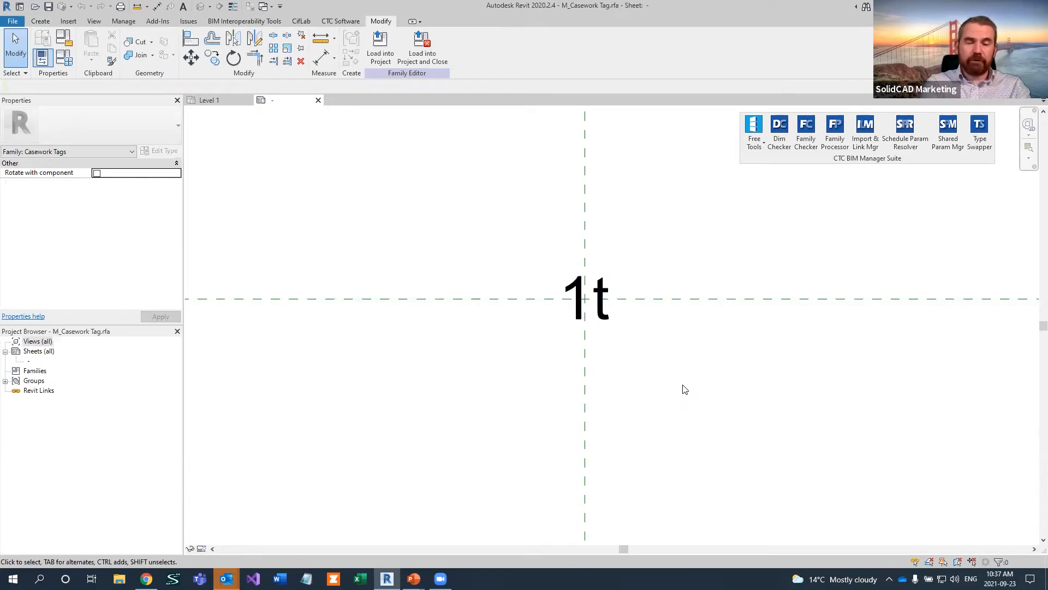
Turn off the display of all annotation categories in the casework tag's sheet through the Visibility/Graphic Overrides
{"action": "key", "text": "v"}
{"action": "key", "text": "v"}
{"action": "left_click", "coordinate": [406, 146]}
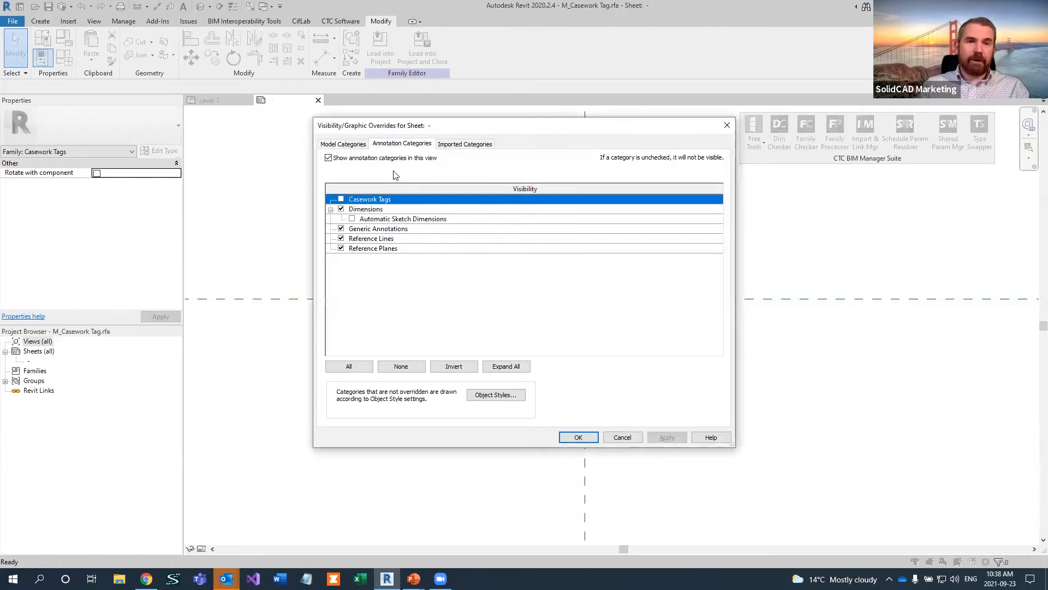
{"action": "left_click", "coordinate": [329, 157]}
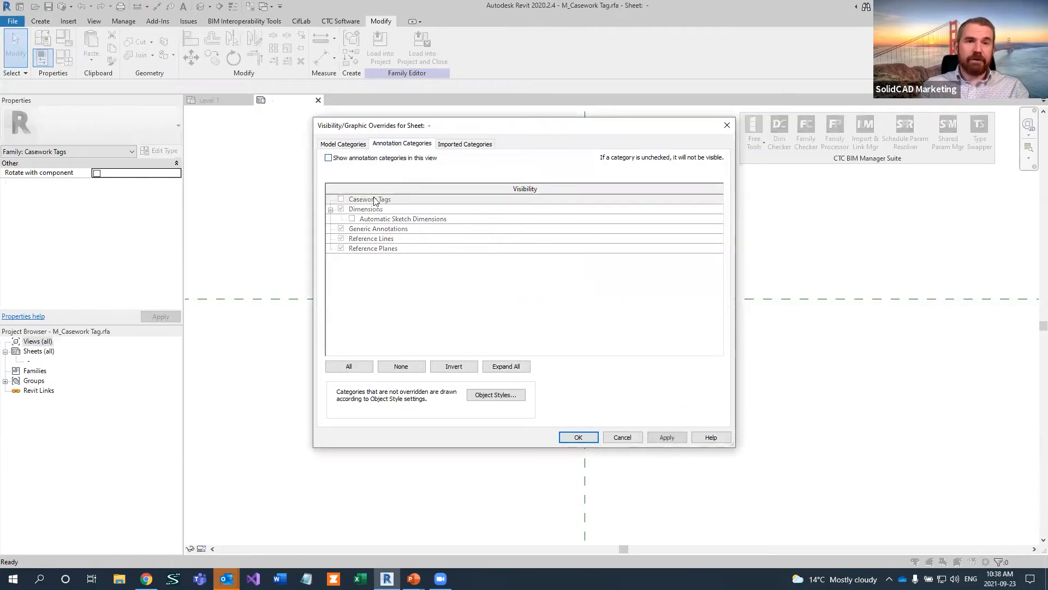
{"action": "left_click", "coordinate": [579, 437]}
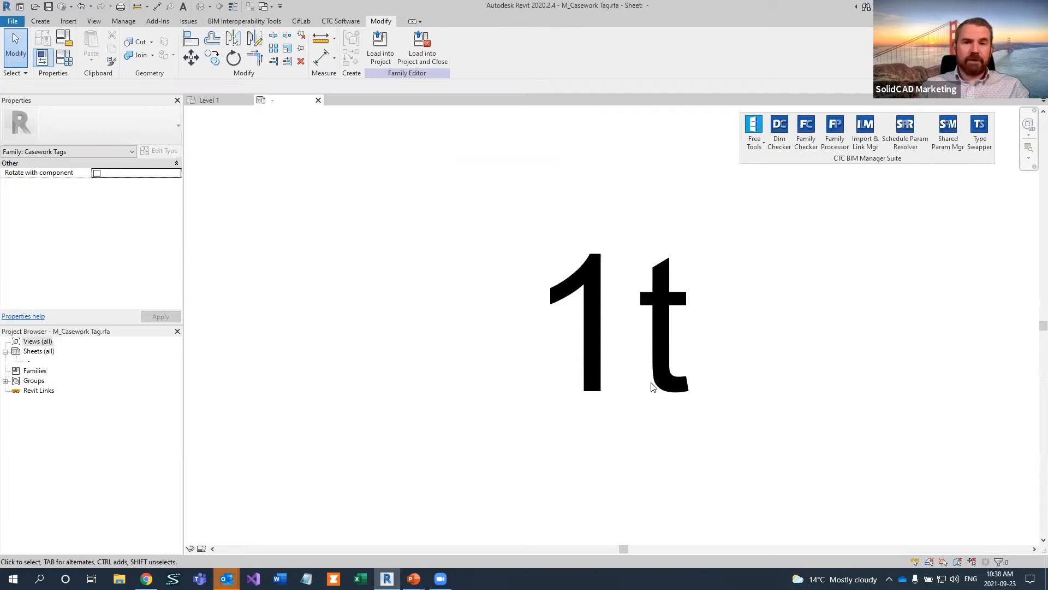
Hide the Casework Tags annotation category in the sheet while keeping the reference planes and remaining annotation categories switched on
{"action": "key", "text": "v"}
{"action": "key", "text": "g"}
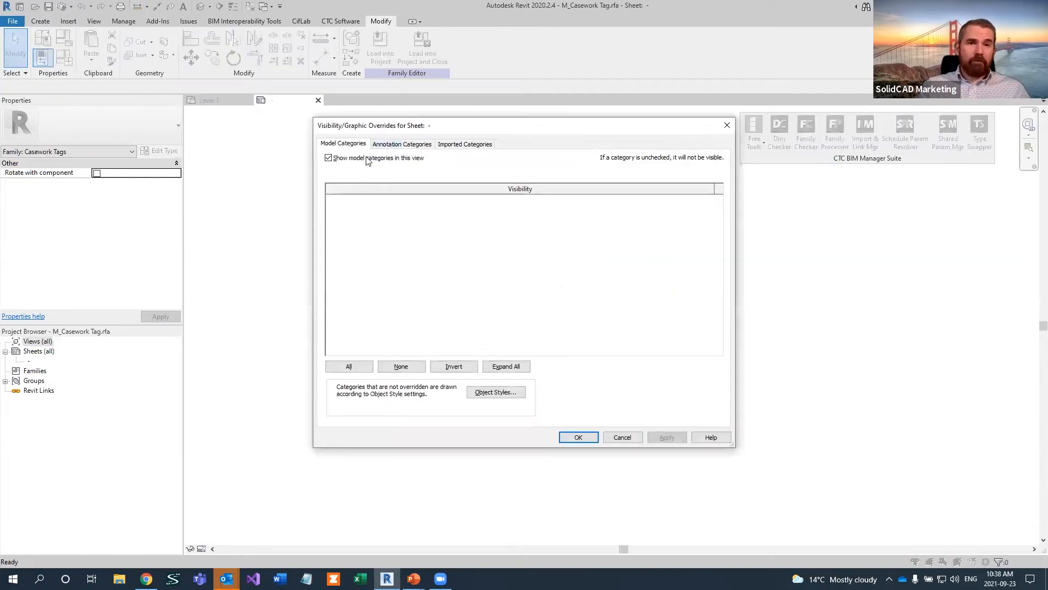
{"action": "left_click", "coordinate": [401, 144]}
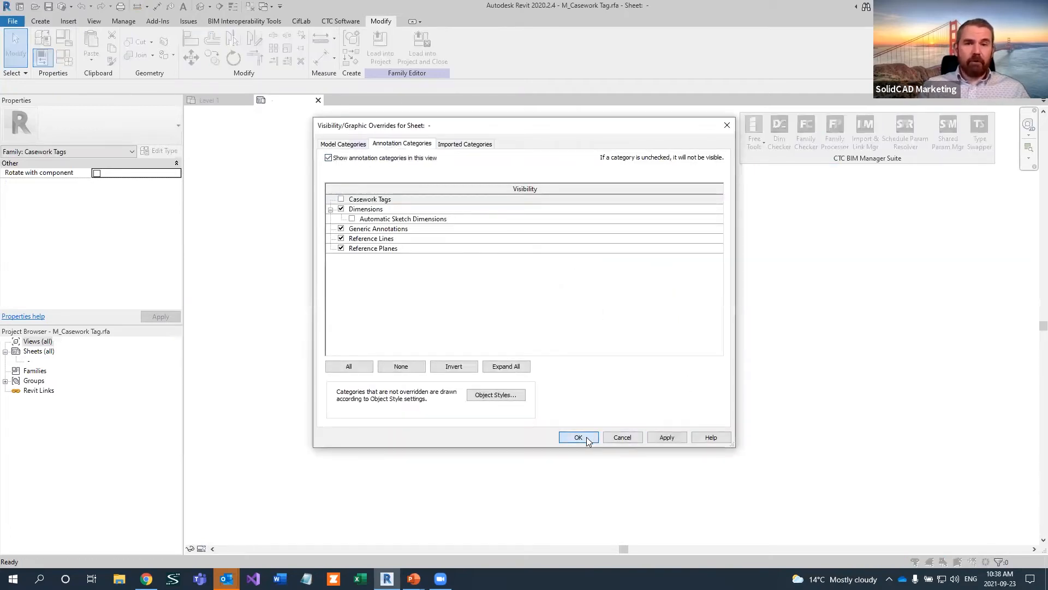
{"action": "left_click", "coordinate": [587, 437]}
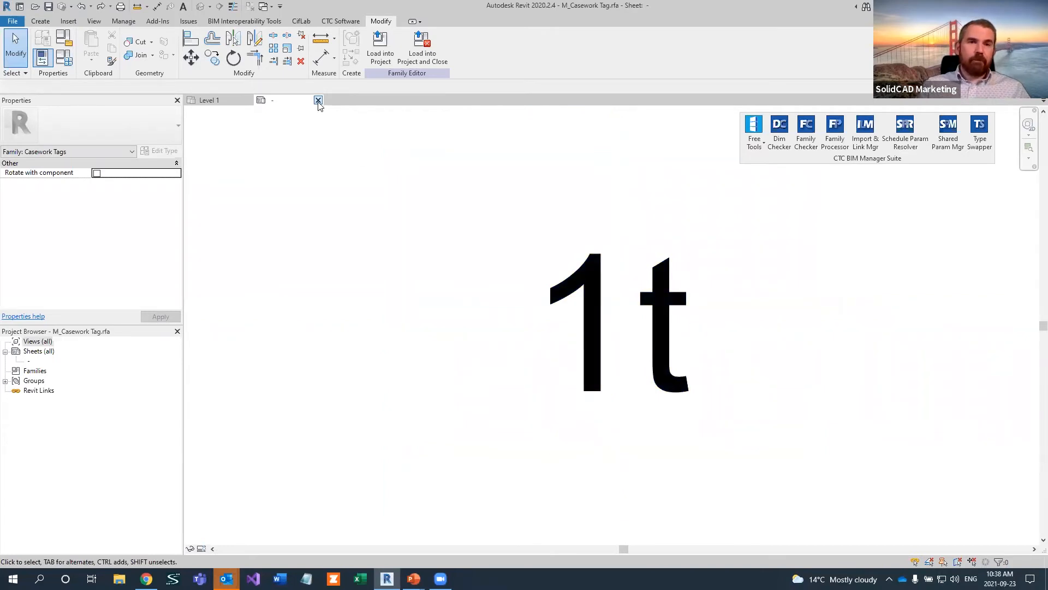
{"action": "scroll", "coordinate": [382, 243], "scroll_direction": "down", "scroll_amount": 10}
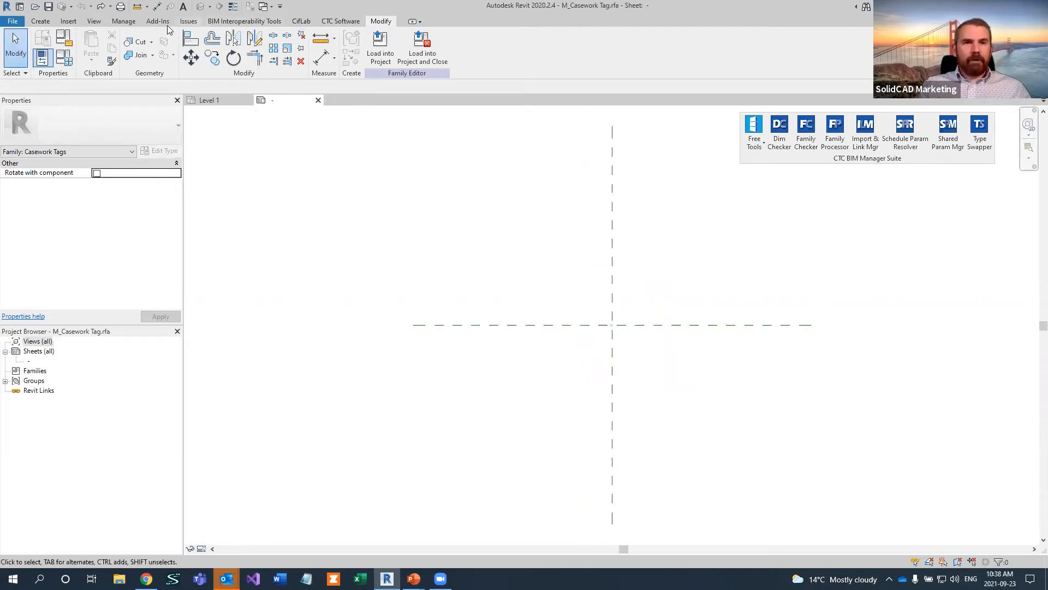
Open the Family Preview Manager options and review the general settings, including the preview name and visibility settings
{"action": "left_click", "coordinate": [756, 136]}
{"action": "left_click", "coordinate": [766, 188]}
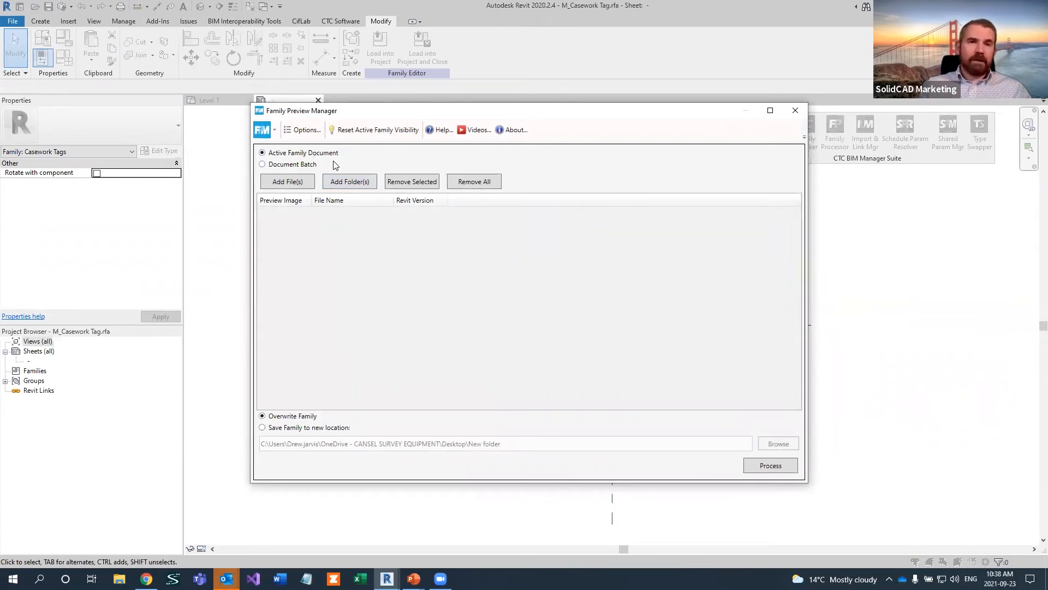
{"action": "left_click", "coordinate": [308, 132]}
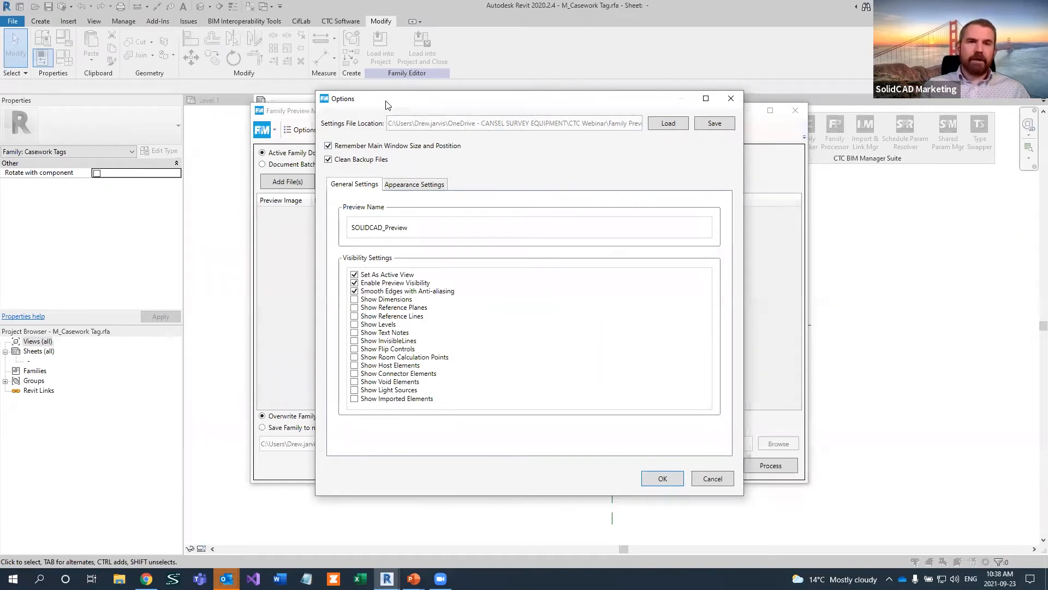
{"action": "left_click_drag", "start_coordinate": [386, 104], "coordinate": [388, 101]}
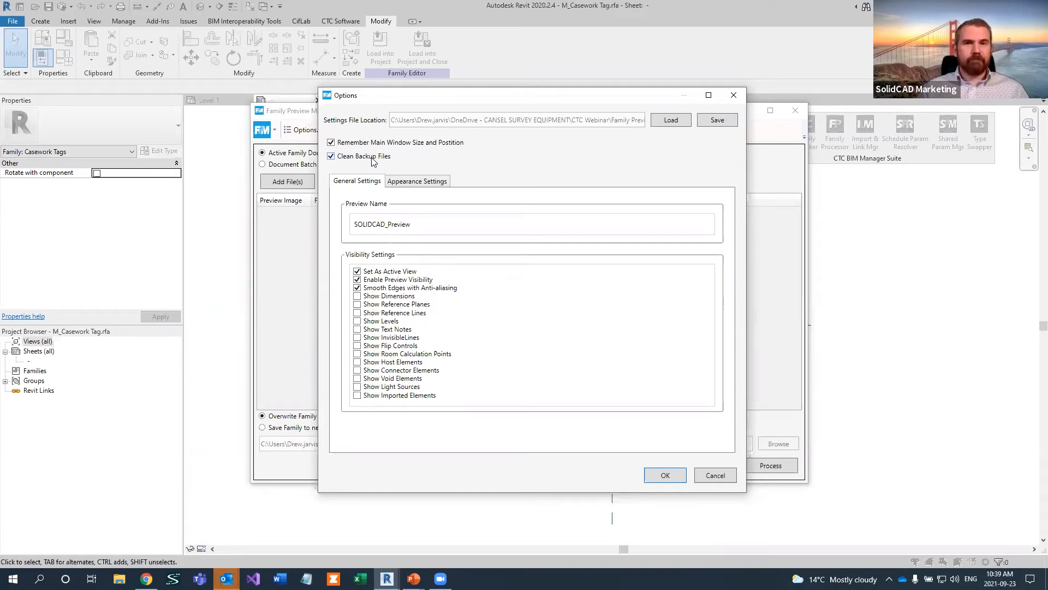
{"action": "left_click", "coordinate": [436, 221]}
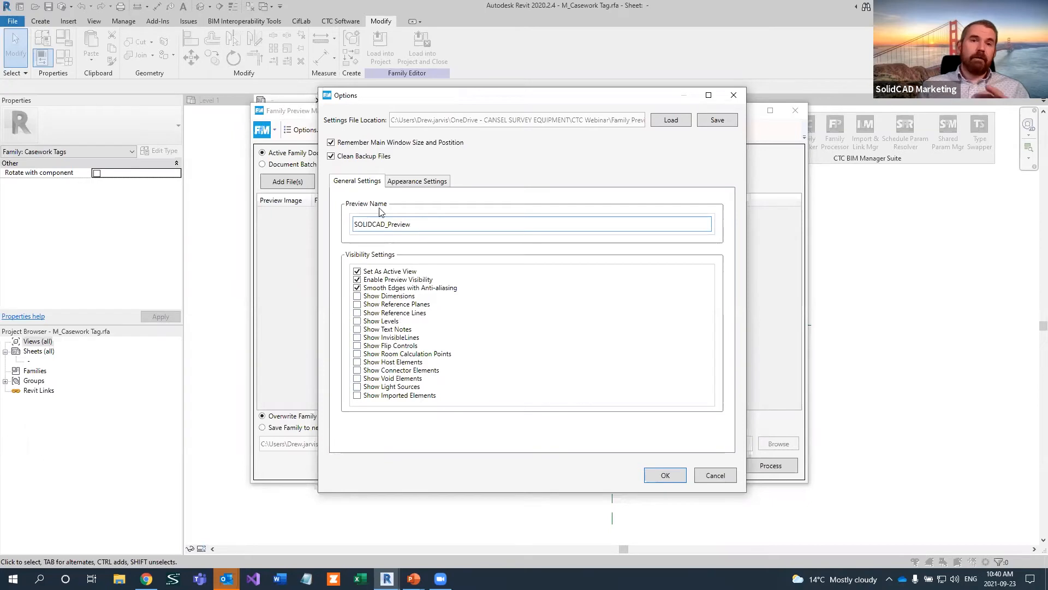
Examine the available view angles, display styles, detail levels and view scales in the default appearance settings
{"action": "left_click", "coordinate": [408, 184]}
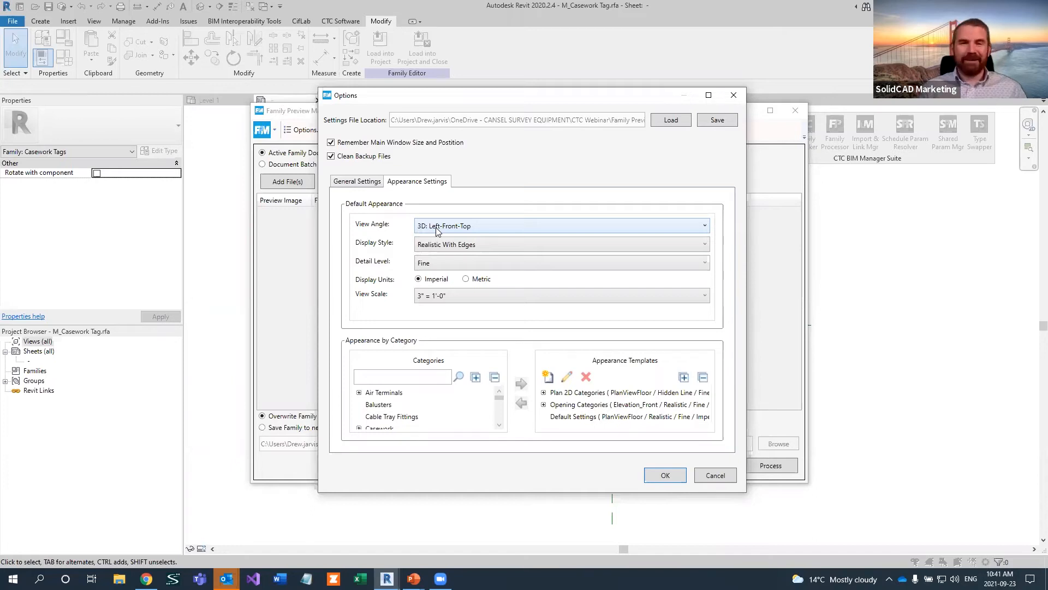
{"action": "left_click", "coordinate": [436, 230]}
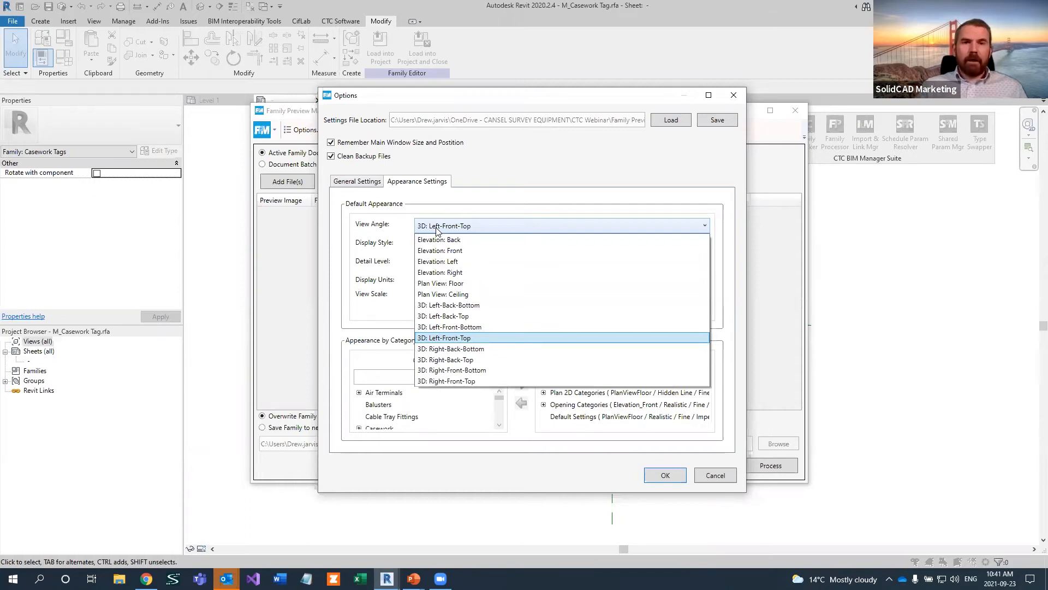
{"action": "left_click", "coordinate": [437, 228]}
{"action": "left_click", "coordinate": [459, 248]}
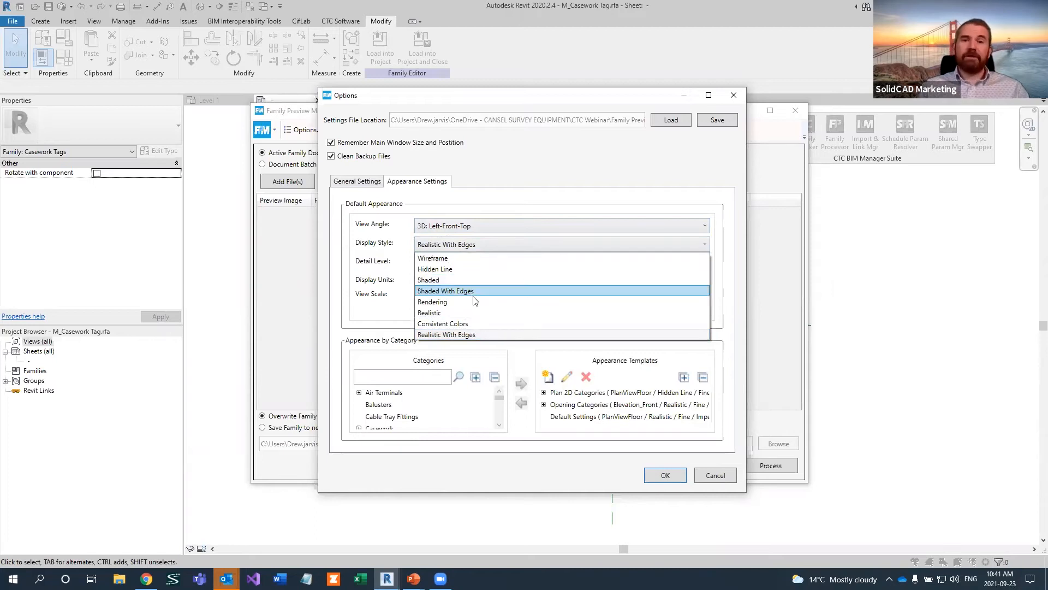
{"action": "left_click", "coordinate": [478, 335]}
{"action": "left_click", "coordinate": [448, 264]}
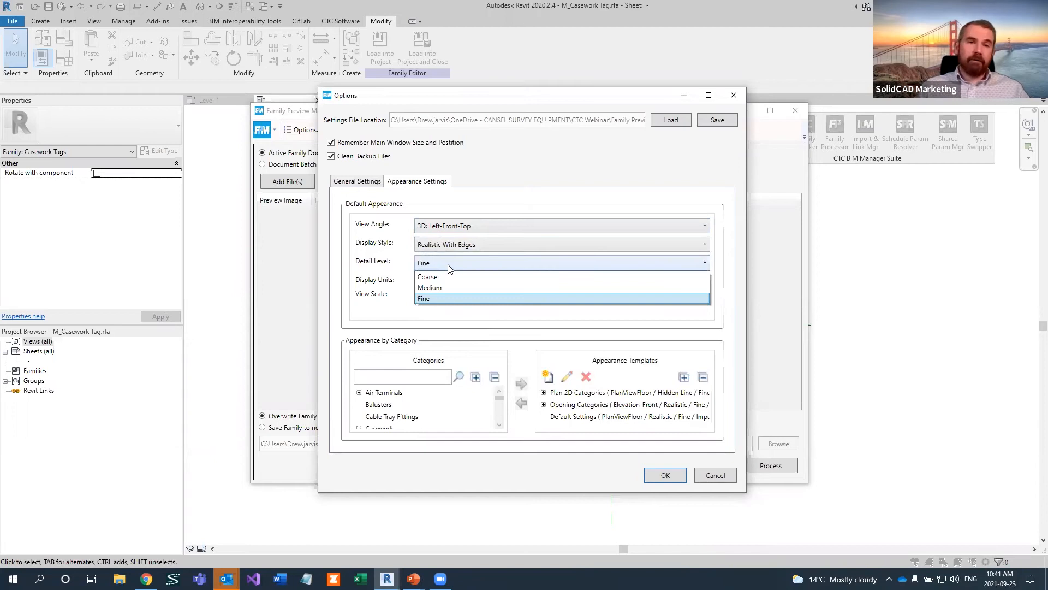
{"action": "left_click", "coordinate": [448, 265]}
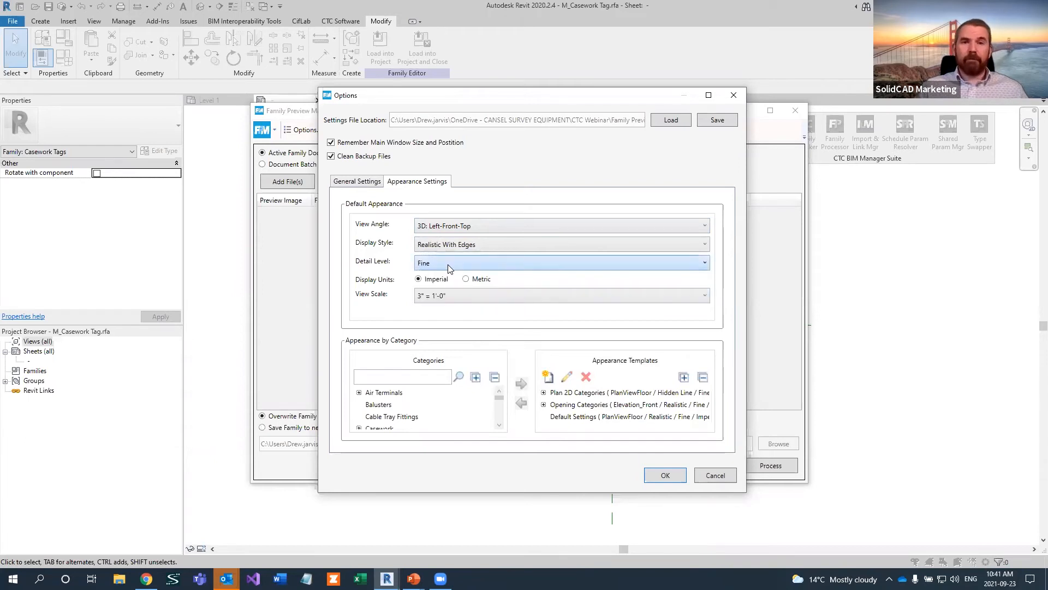
{"action": "left_click", "coordinate": [443, 296]}
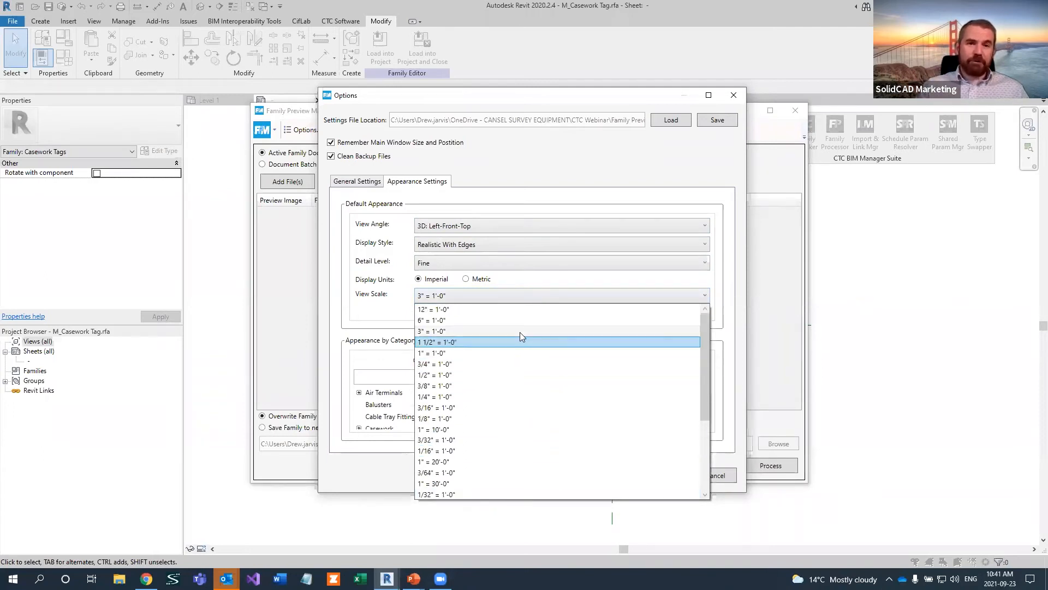
{"action": "scroll", "coordinate": [497, 317], "scroll_direction": "up", "scroll_amount": 1}
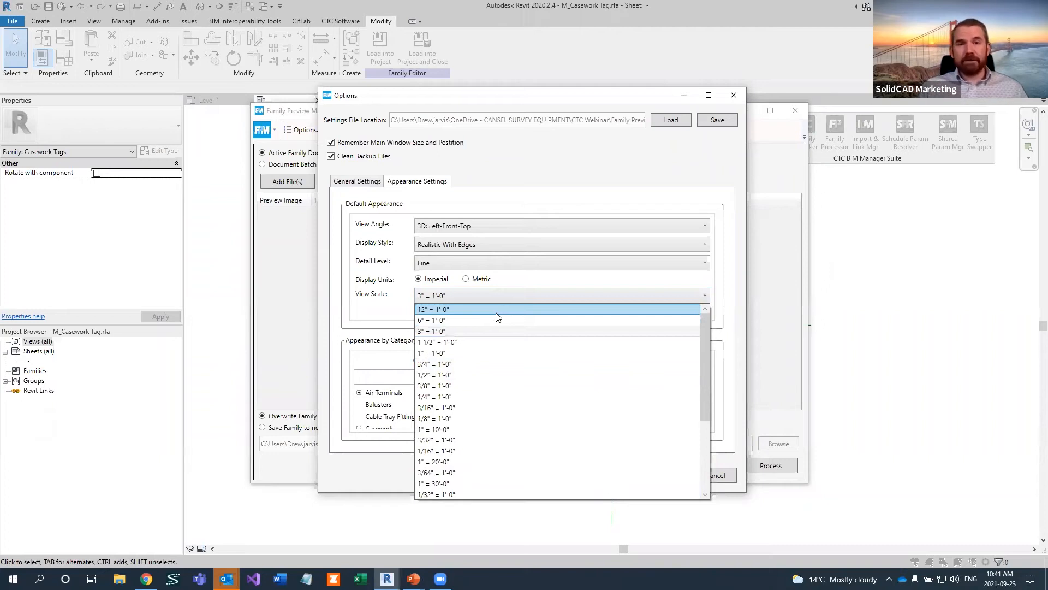
{"action": "left_click", "coordinate": [461, 331]}
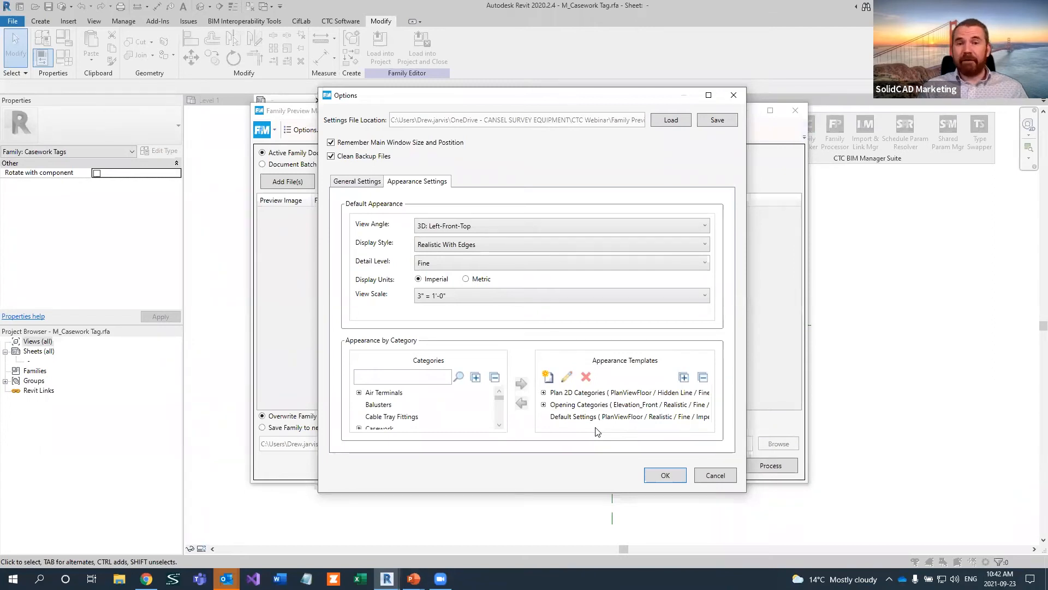
Start a new preview appearance template named Plan View 3D with the view angle Plan View: Floor
{"action": "left_click", "coordinate": [548, 377]}
{"action": "left_click", "coordinate": [533, 242]}
{"action": "type", "text": "Plan View 3D"}
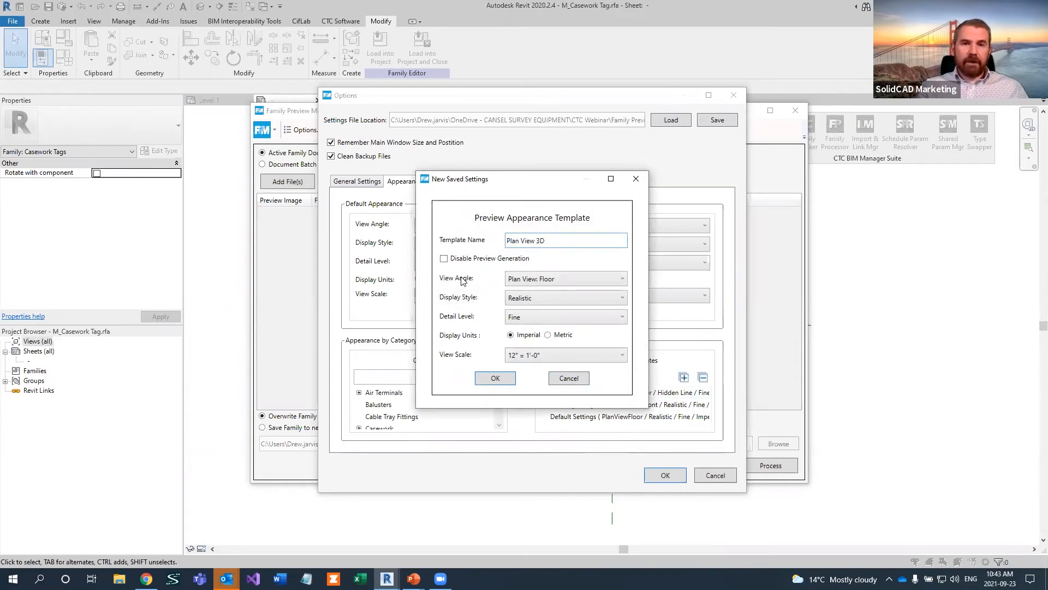
{"action": "left_click", "coordinate": [535, 278]}
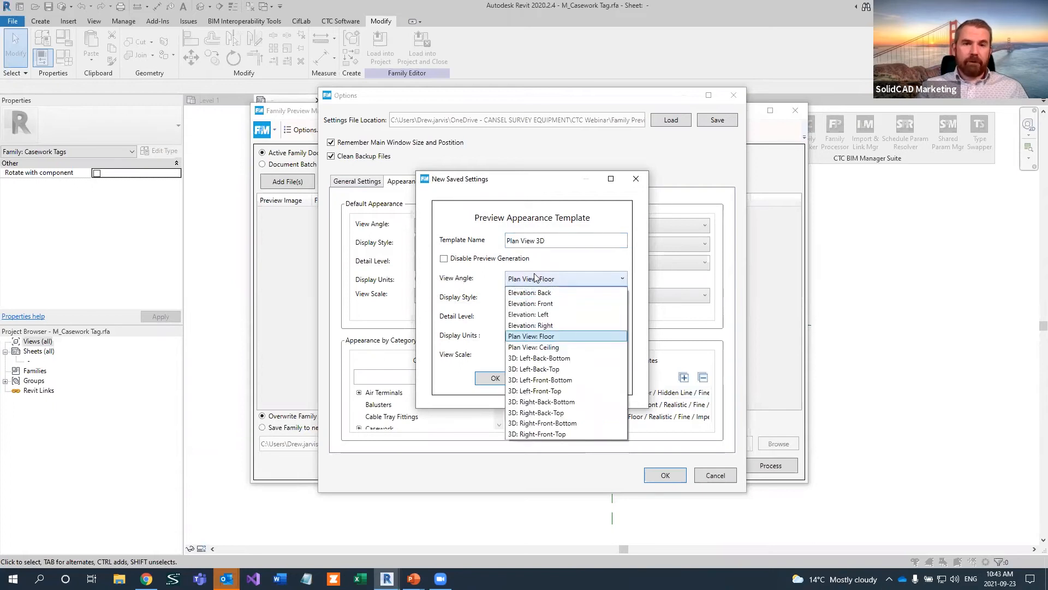
{"action": "left_click", "coordinate": [551, 337]}
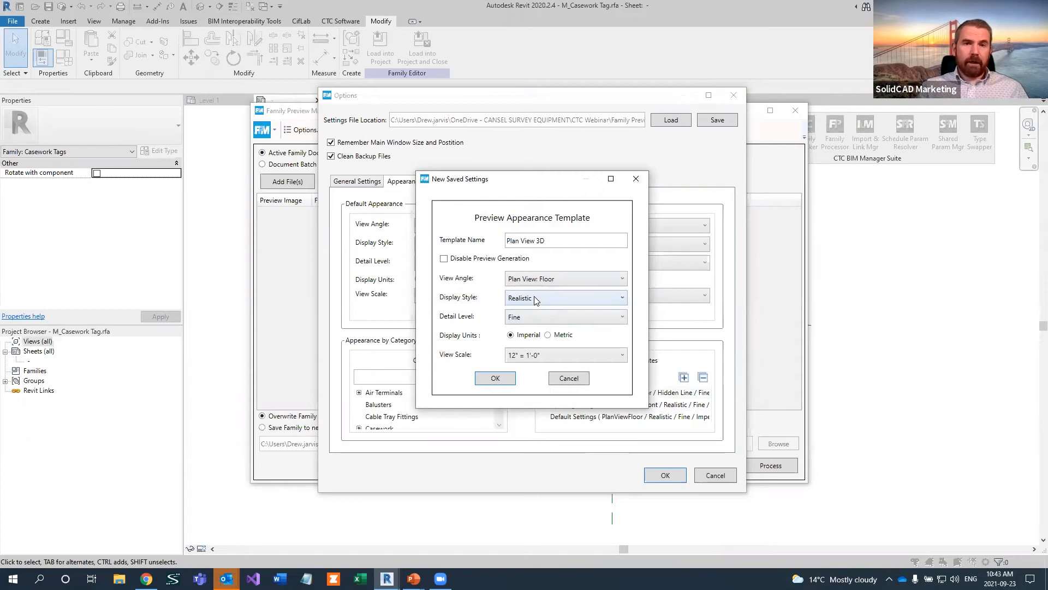
Set the template's display style to Shaded, detail level to Fine and view scale to 3" = 1'-0", and save it
{"action": "left_click", "coordinate": [535, 299]}
{"action": "left_click", "coordinate": [533, 333]}
{"action": "left_click", "coordinate": [520, 320]}
{"action": "left_click", "coordinate": [541, 352]}
{"action": "left_click", "coordinate": [541, 356]}
{"action": "left_click", "coordinate": [544, 391]}
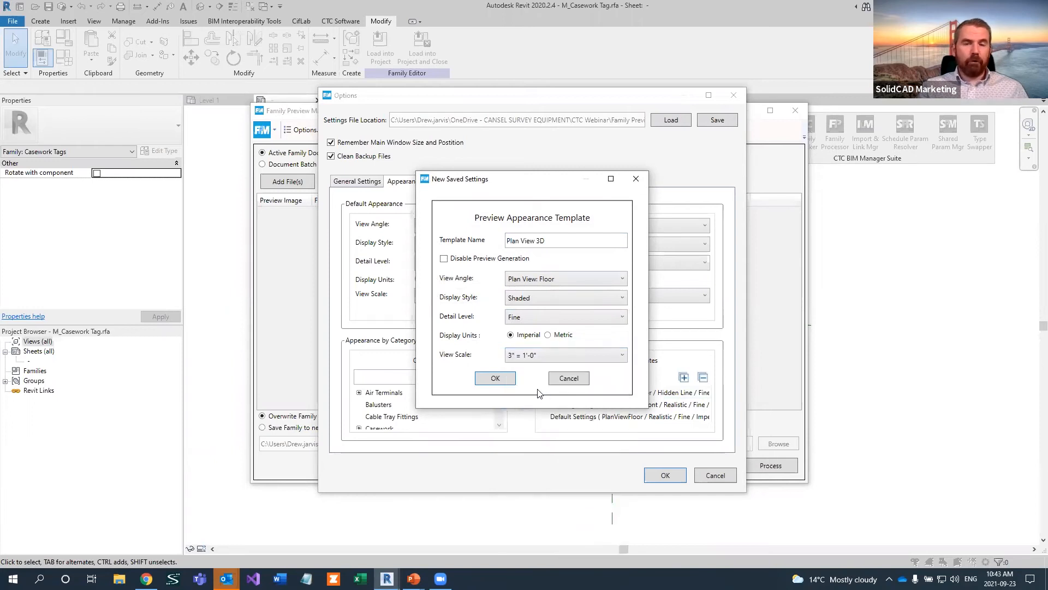
{"action": "left_click", "coordinate": [501, 377]}
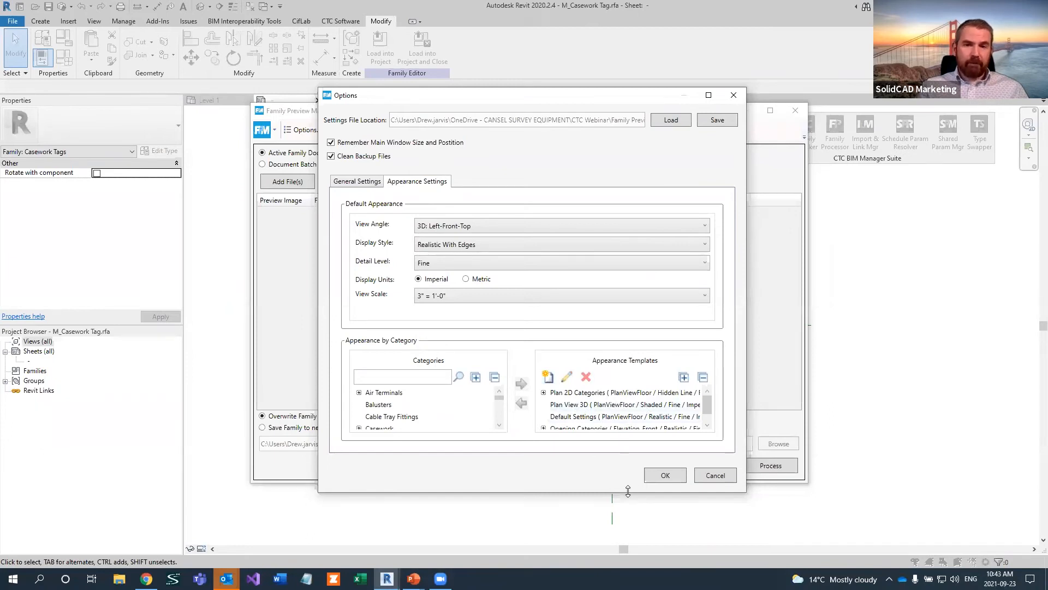
Assign the Air Terminals category to the Plan View 3D appearance template and accept the options
{"action": "left_click_drag", "start_coordinate": [628, 490], "coordinate": [635, 531]}
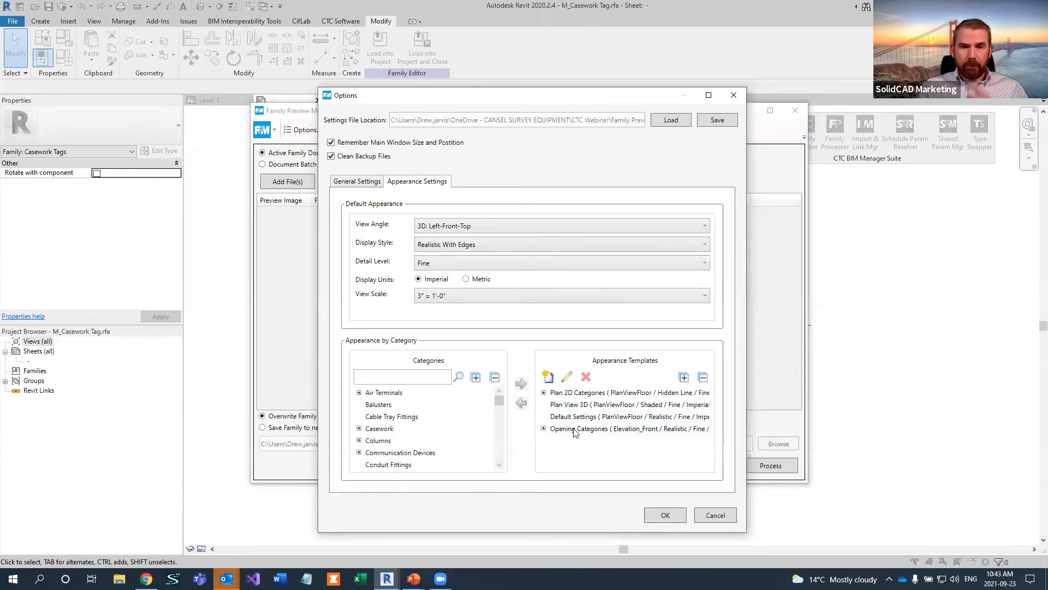
{"action": "left_click", "coordinate": [574, 405]}
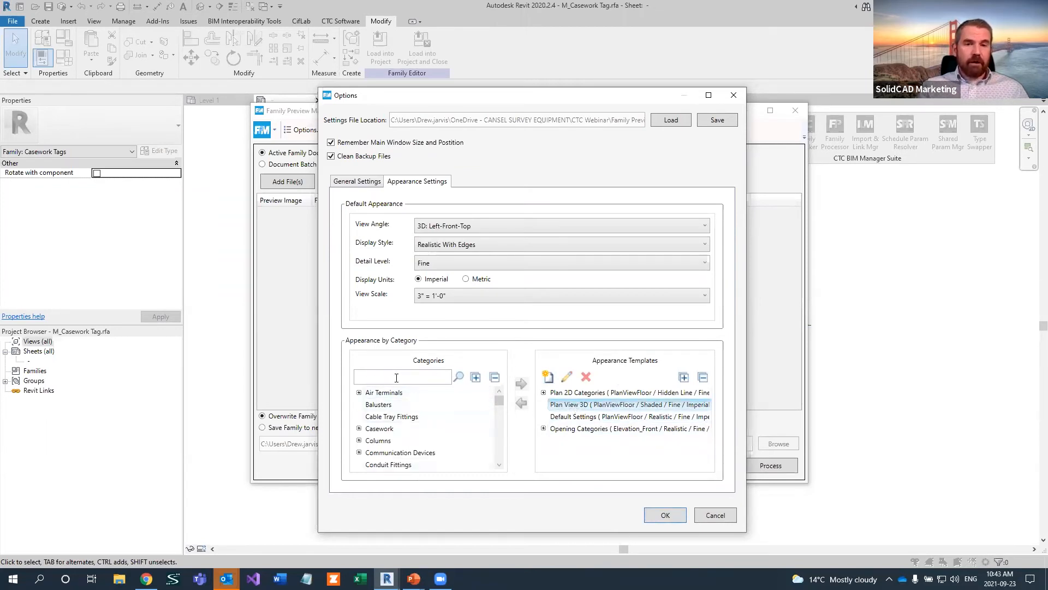
{"action": "left_click", "coordinate": [382, 395]}
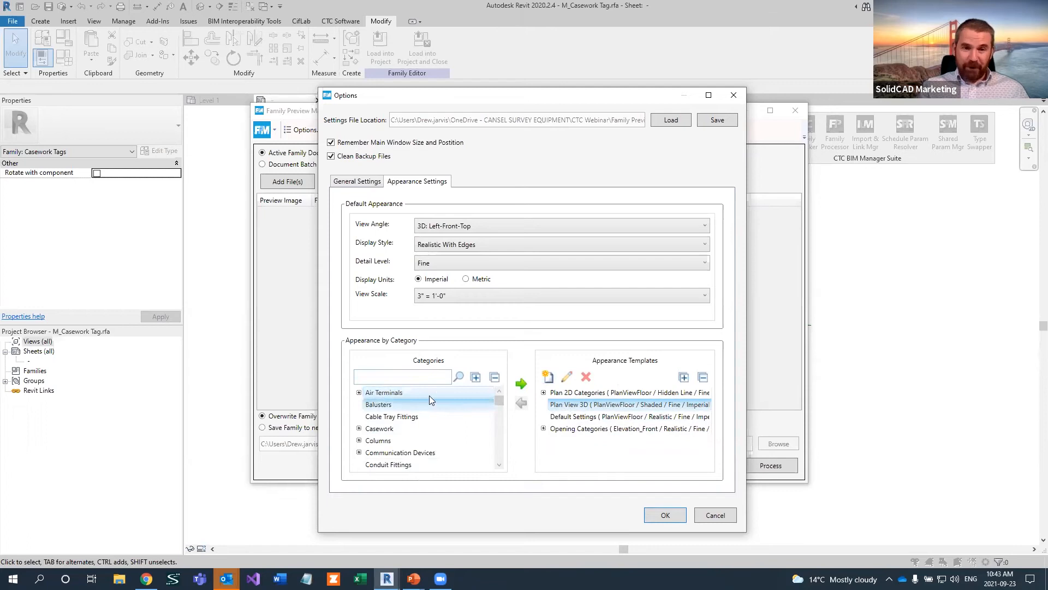
{"action": "left_click", "coordinate": [521, 383]}
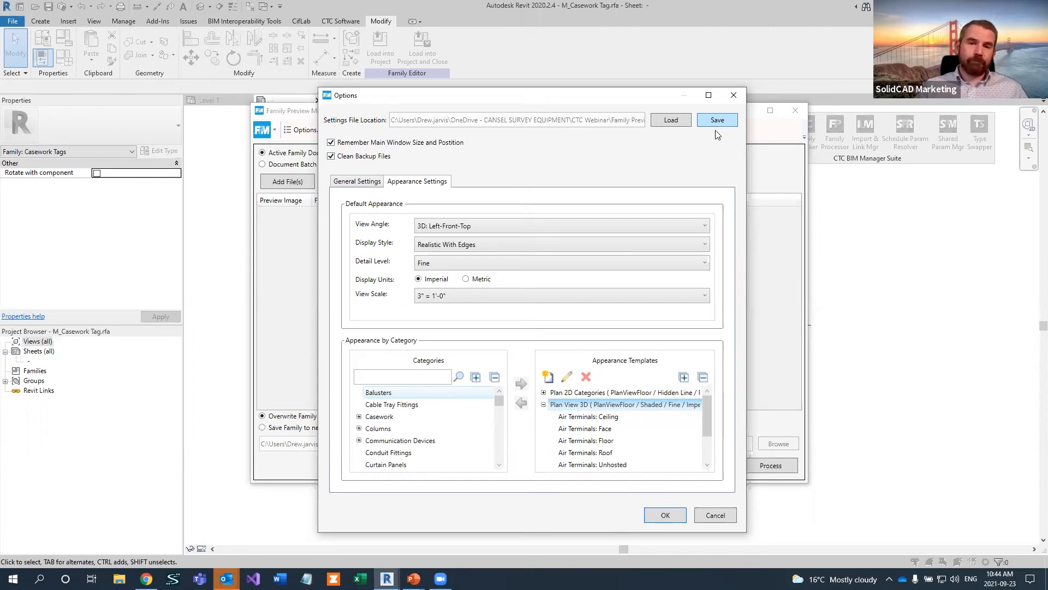
{"action": "left_click", "coordinate": [667, 515]}
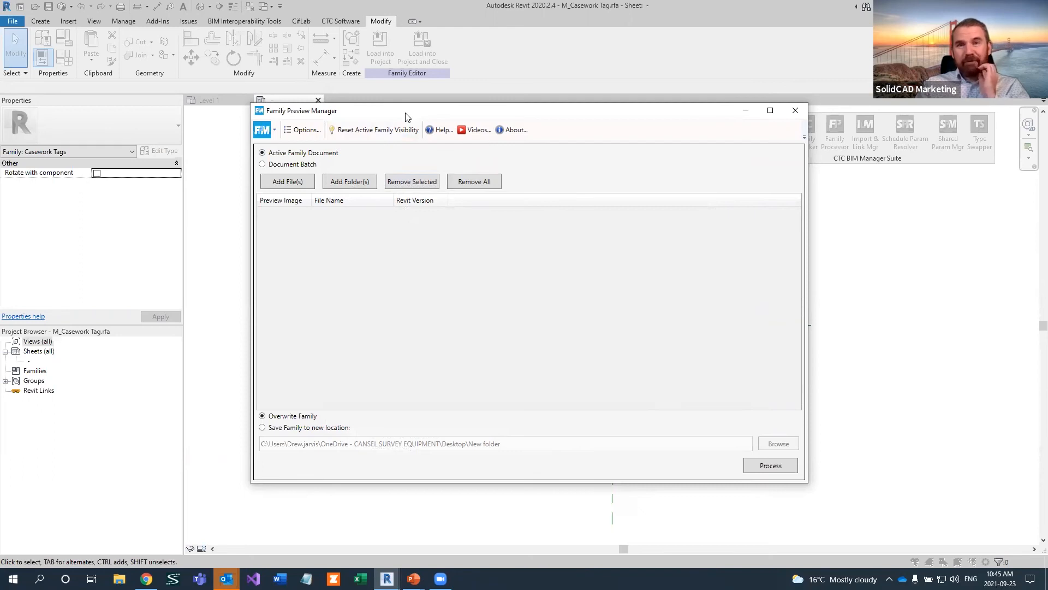
Switch the output to saving the family to a new location and open the destination folder selection
{"action": "left_click_drag", "start_coordinate": [406, 117], "coordinate": [395, 112]}
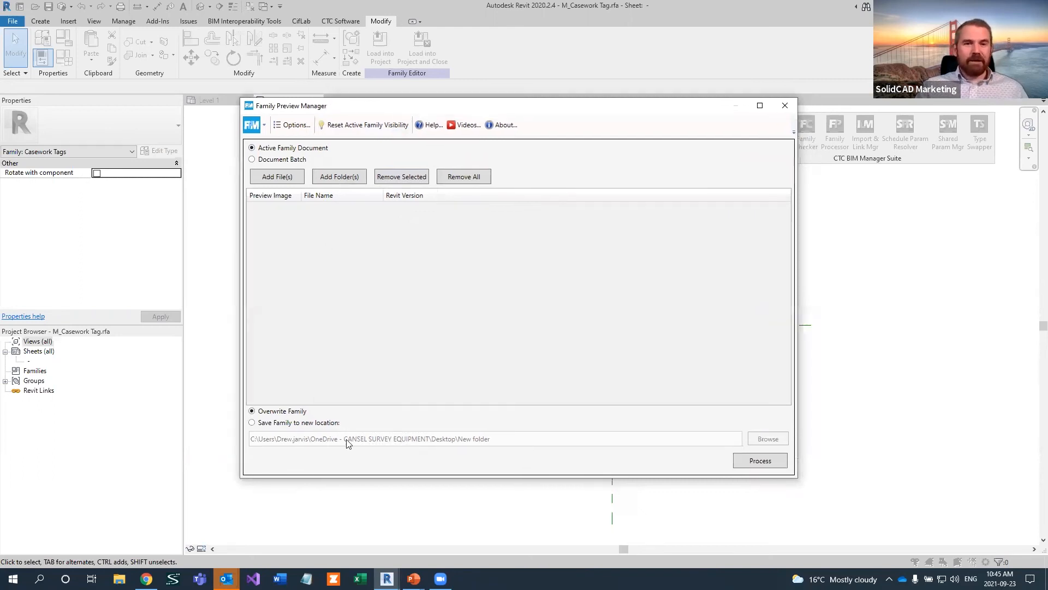
{"action": "left_click", "coordinate": [298, 423]}
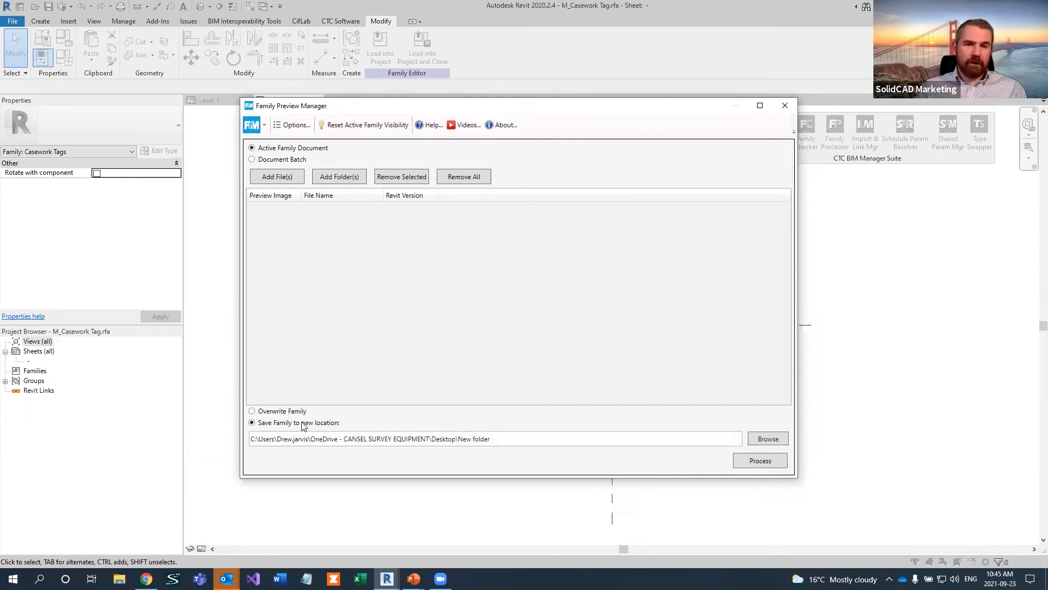
{"action": "left_click", "coordinate": [765, 439]}
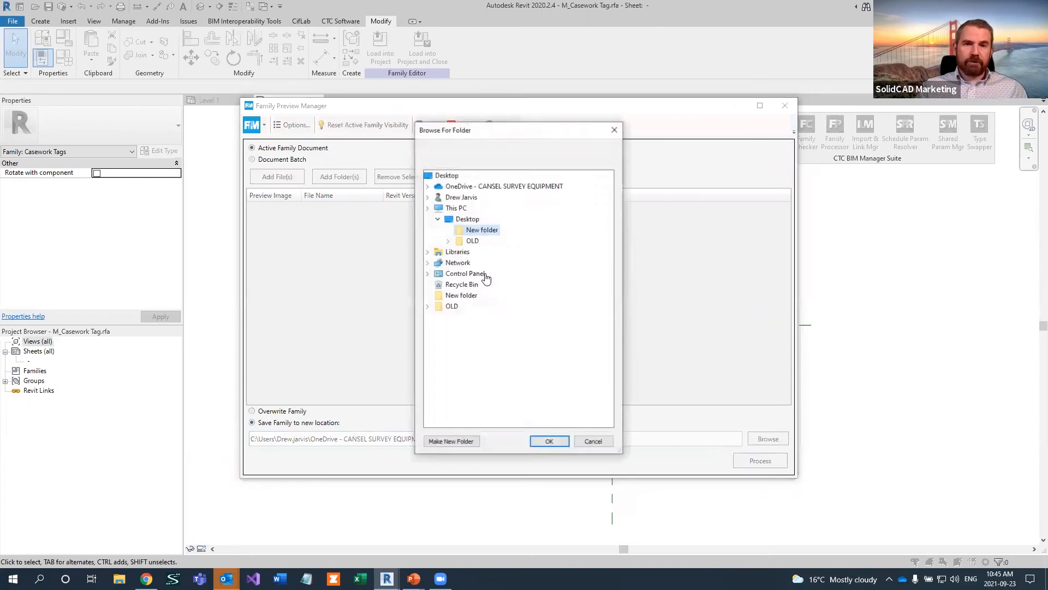
Browse the destination folder tree to the Family Preview Manager folder inside CTC Webinar and expand its Content folder
{"action": "double_click", "coordinate": [488, 187]}
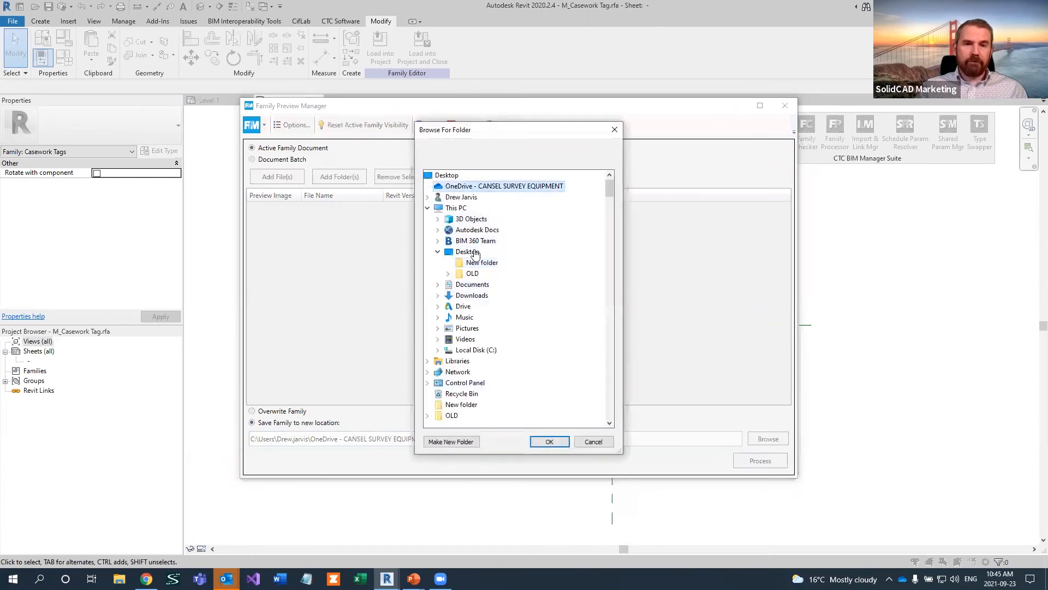
{"action": "scroll", "coordinate": [476, 307], "scroll_direction": "down", "scroll_amount": 3}
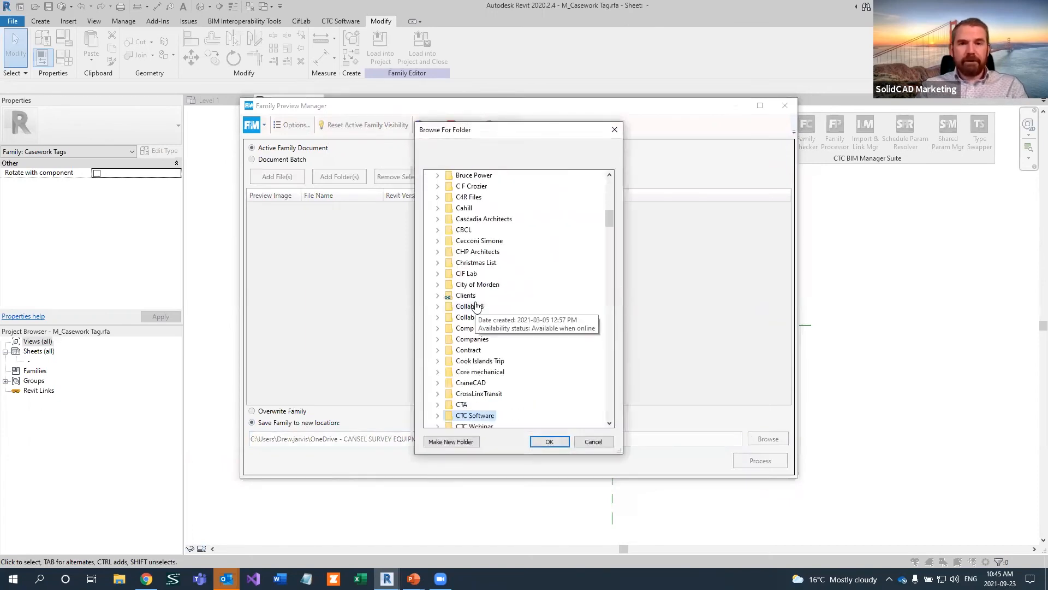
{"action": "scroll", "coordinate": [484, 403], "scroll_direction": "down", "scroll_amount": 1}
{"action": "left_click", "coordinate": [482, 392]}
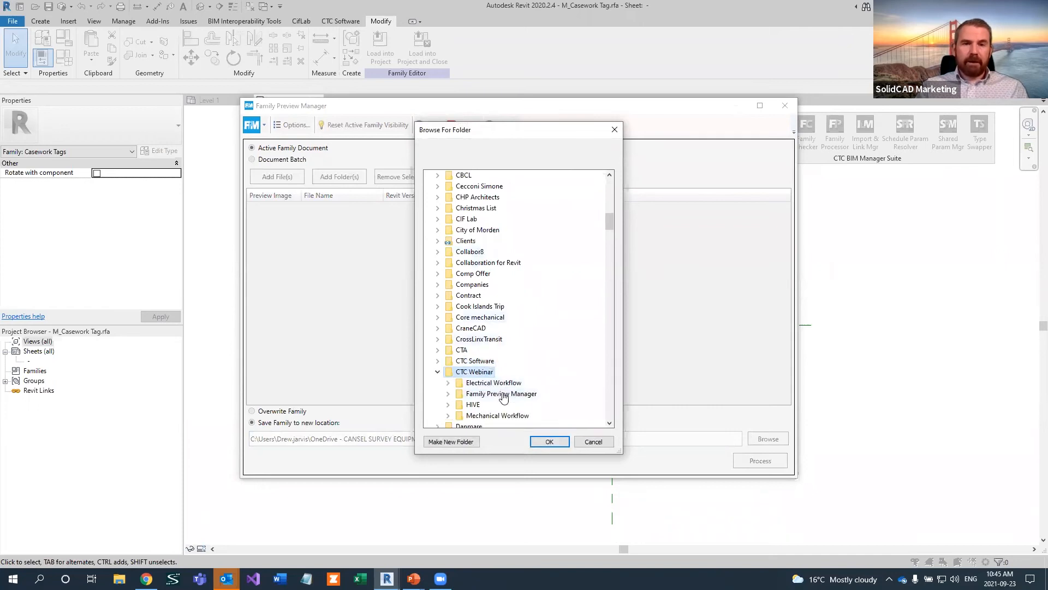
{"action": "double_click", "coordinate": [485, 393]}
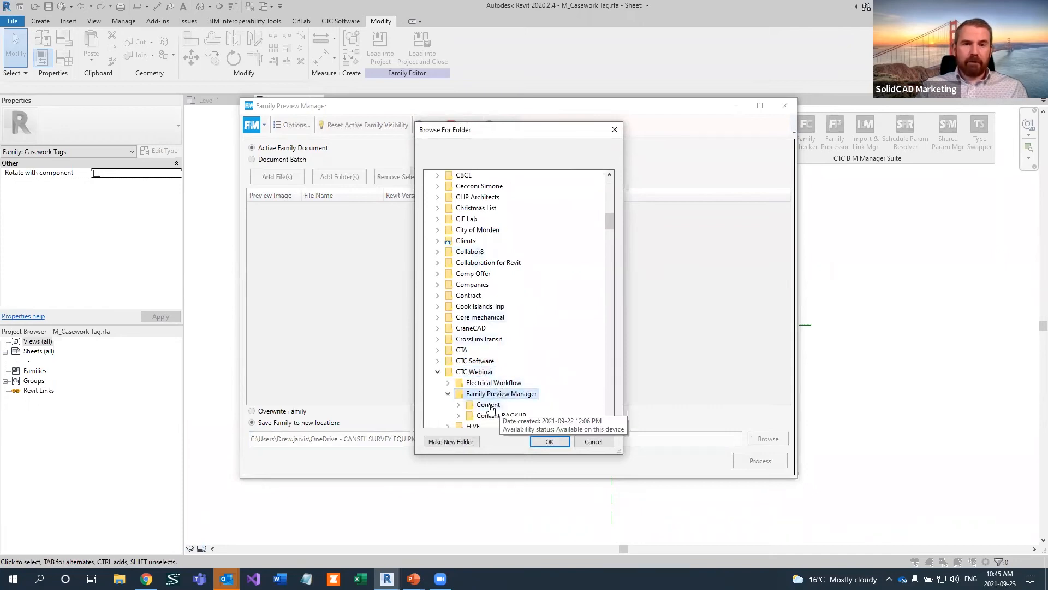
{"action": "double_click", "coordinate": [488, 405]}
Create a new folder named TESTING inside the Family Preview Manager folder and accept it as the save location
{"action": "left_click", "coordinate": [468, 441]}
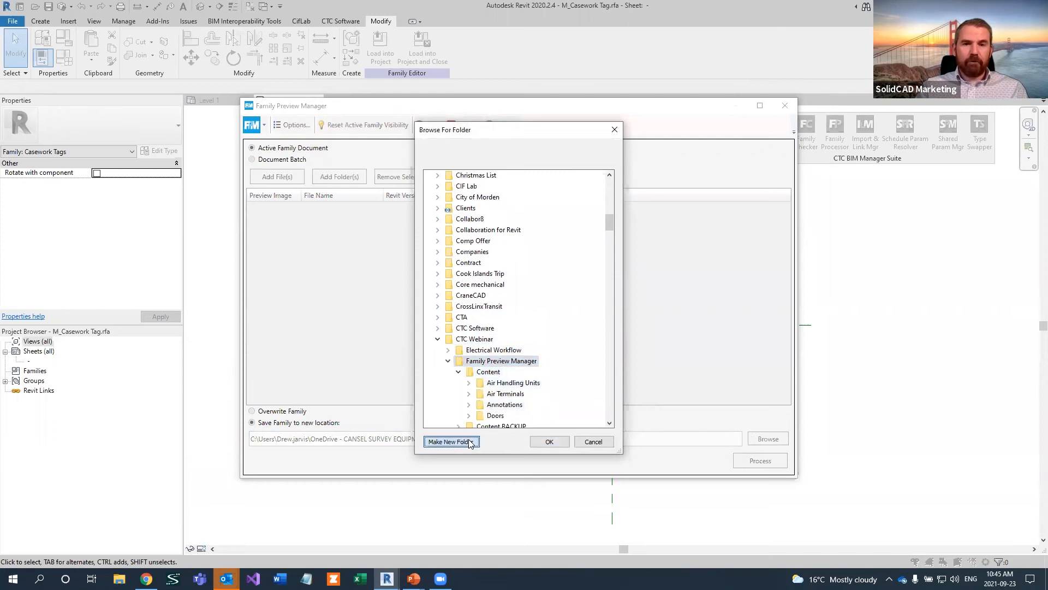
{"action": "type", "text": "TEST"}
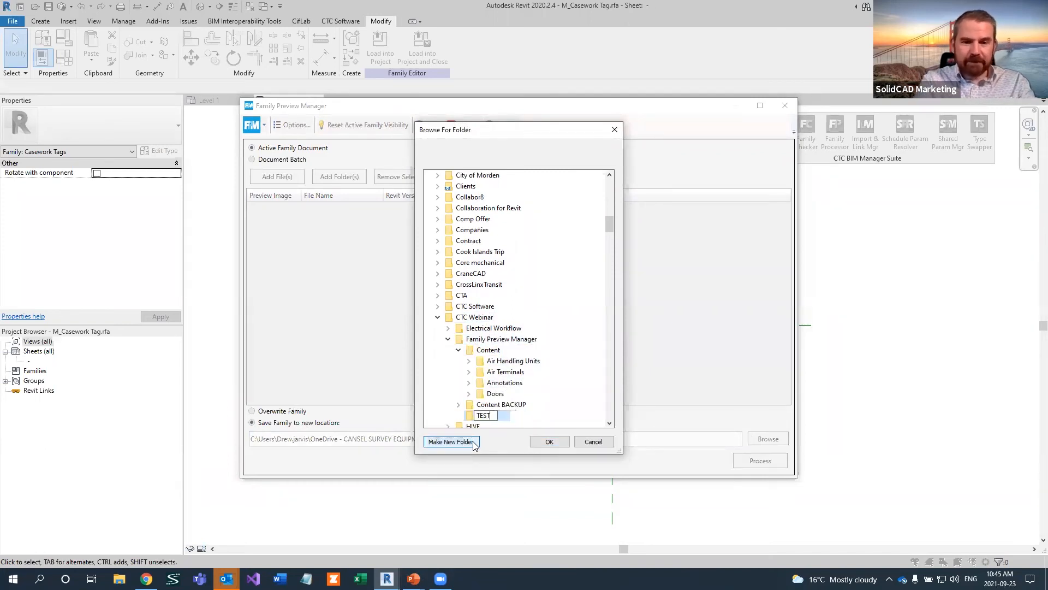
{"action": "key", "text": "Escape"}
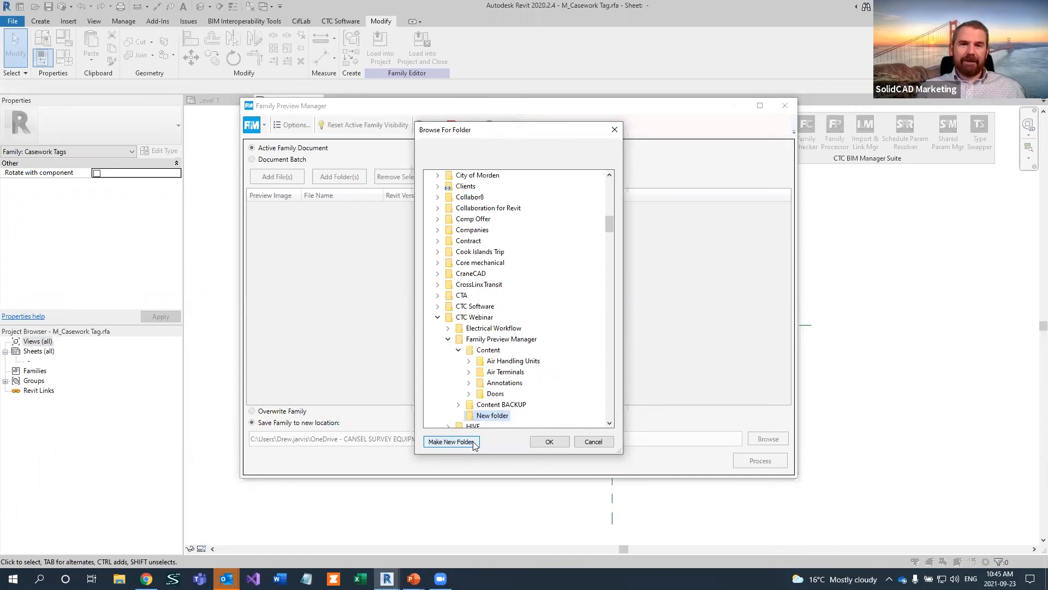
{"action": "key", "text": "F2"}
{"action": "type", "text": "TESTING"}
{"action": "key", "text": "Return"}
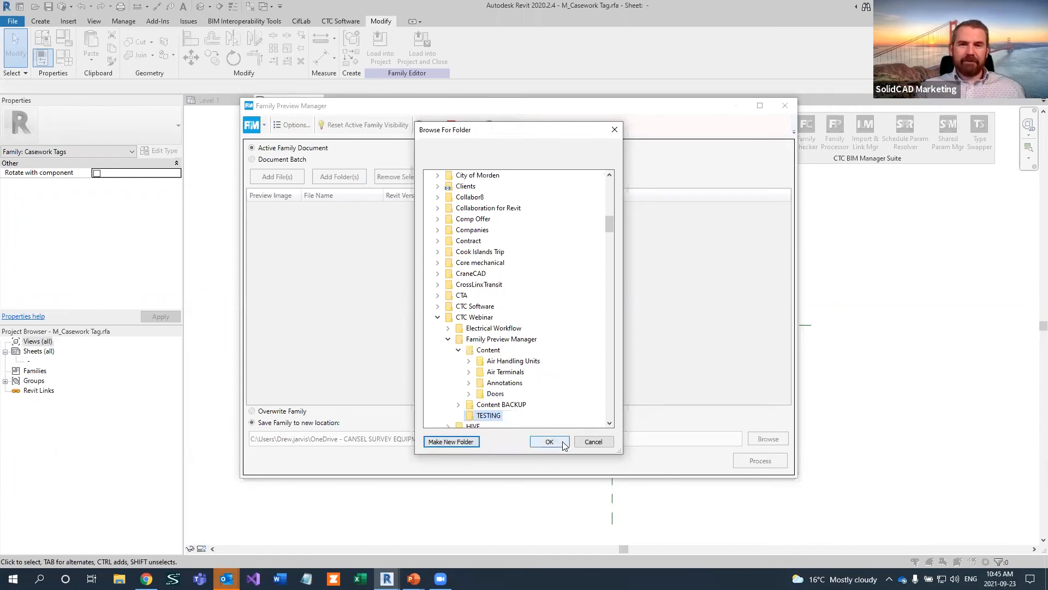
{"action": "left_click", "coordinate": [550, 441]}
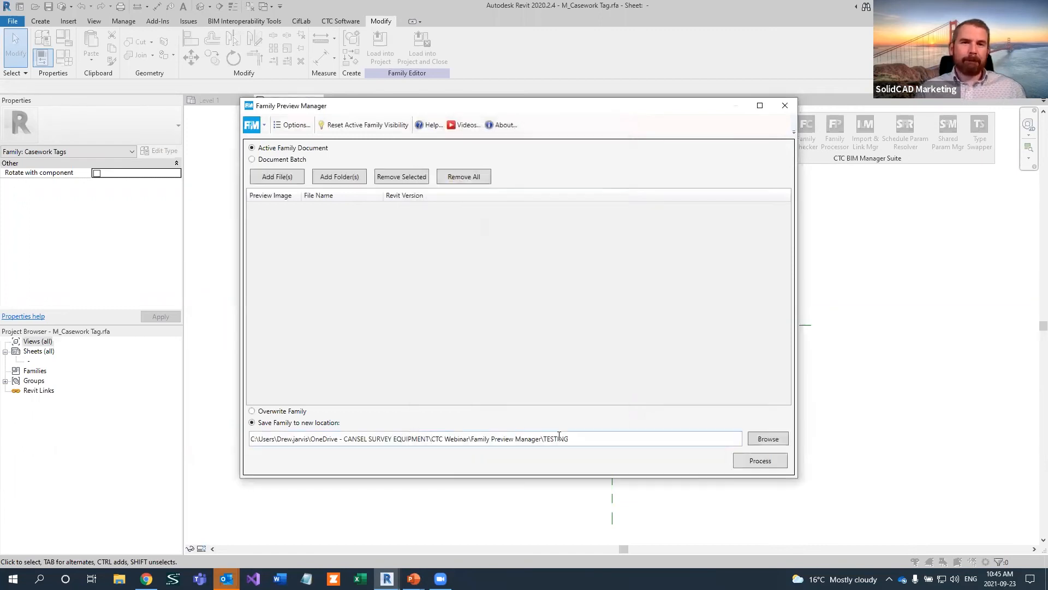
Try to process the active M_Casework Tag family and examine the source and message entries in the batch log
{"action": "left_click", "coordinate": [760, 461]}
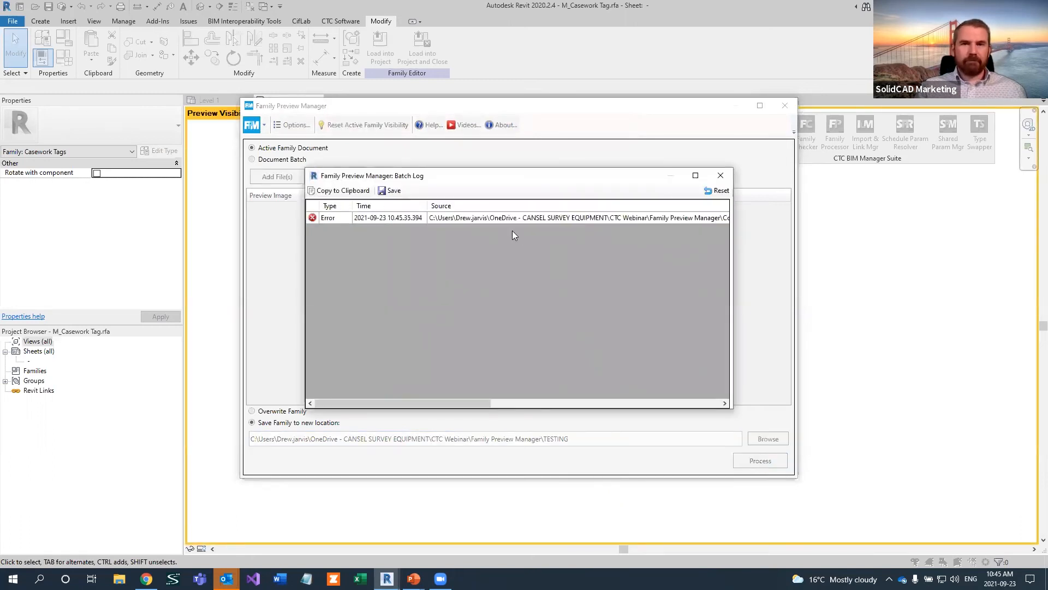
{"action": "left_click_drag", "start_coordinate": [470, 401], "coordinate": [681, 410]}
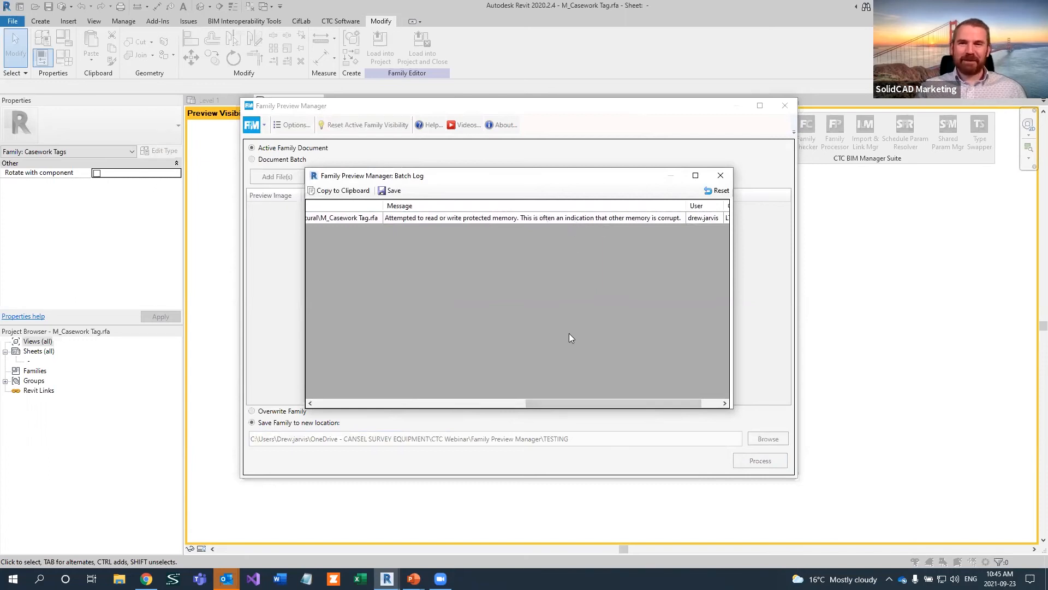
{"action": "left_click_drag", "start_coordinate": [520, 403], "coordinate": [387, 403]}
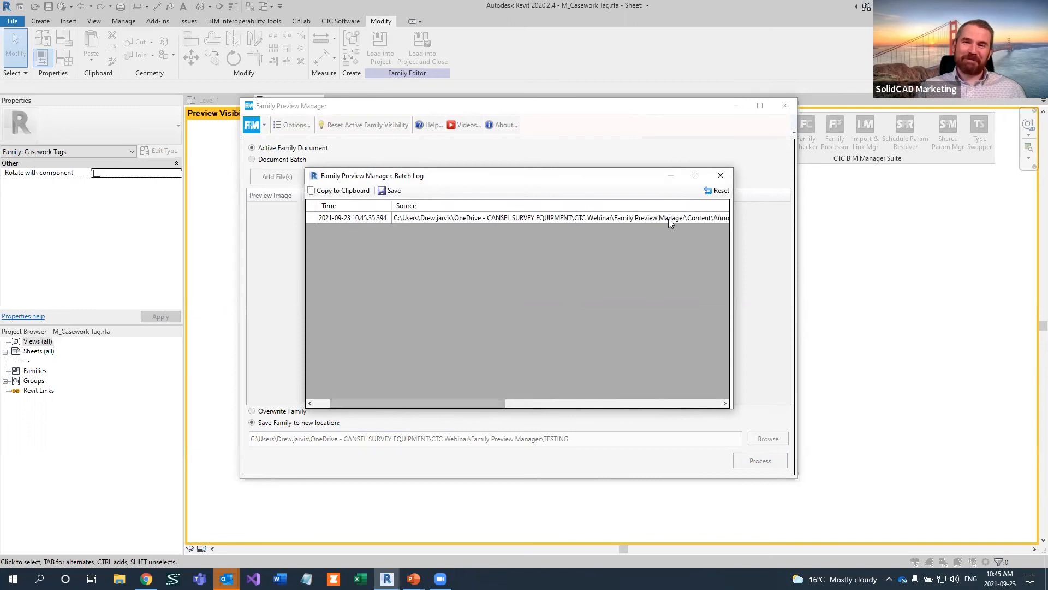
{"action": "left_click", "coordinate": [727, 180]}
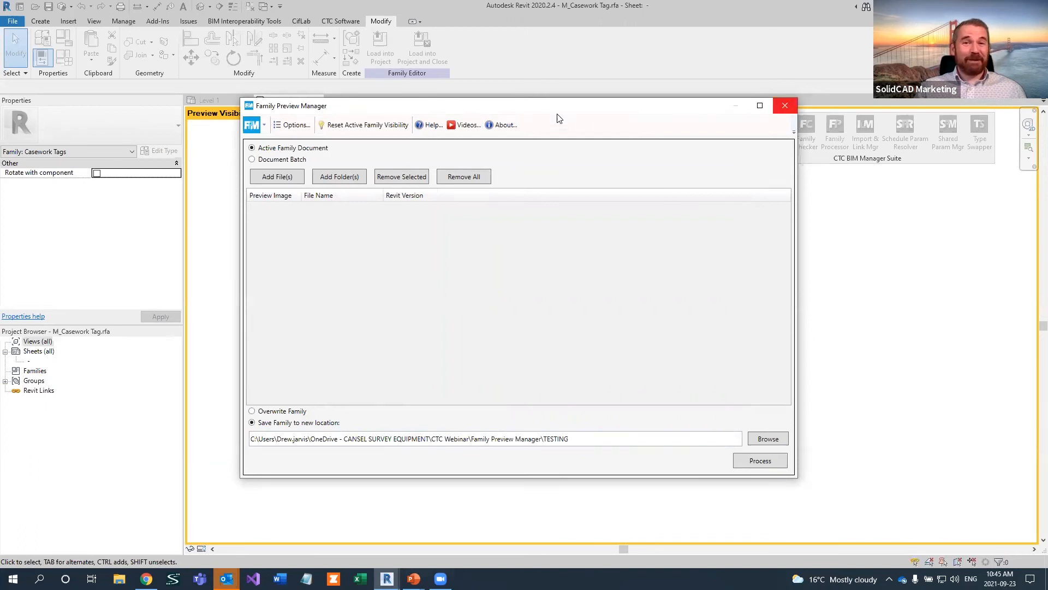
Close the Family Preview Manager and the open M_Casework Tag family
{"action": "left_click", "coordinate": [786, 106]}
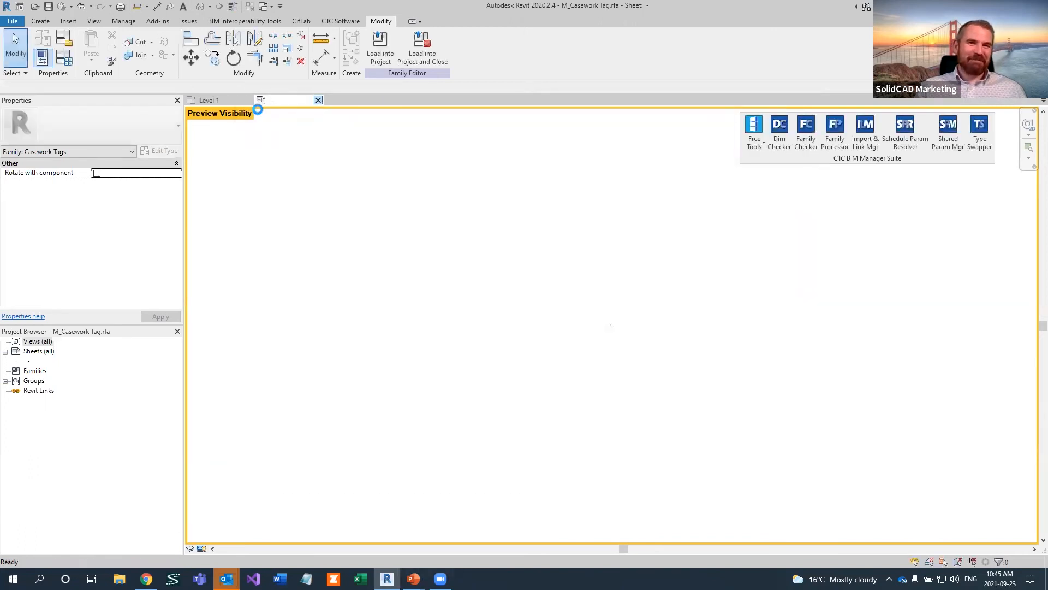
{"action": "left_click", "coordinate": [548, 295]}
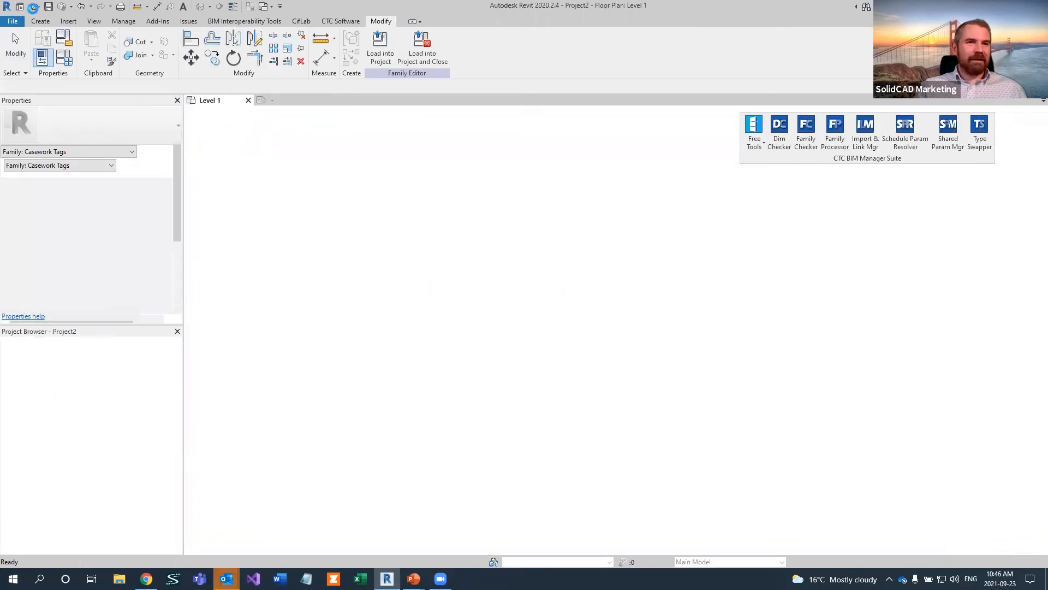
Check the TESTING output folder for processed families without opening any file
{"action": "left_click", "coordinate": [36, 7]}
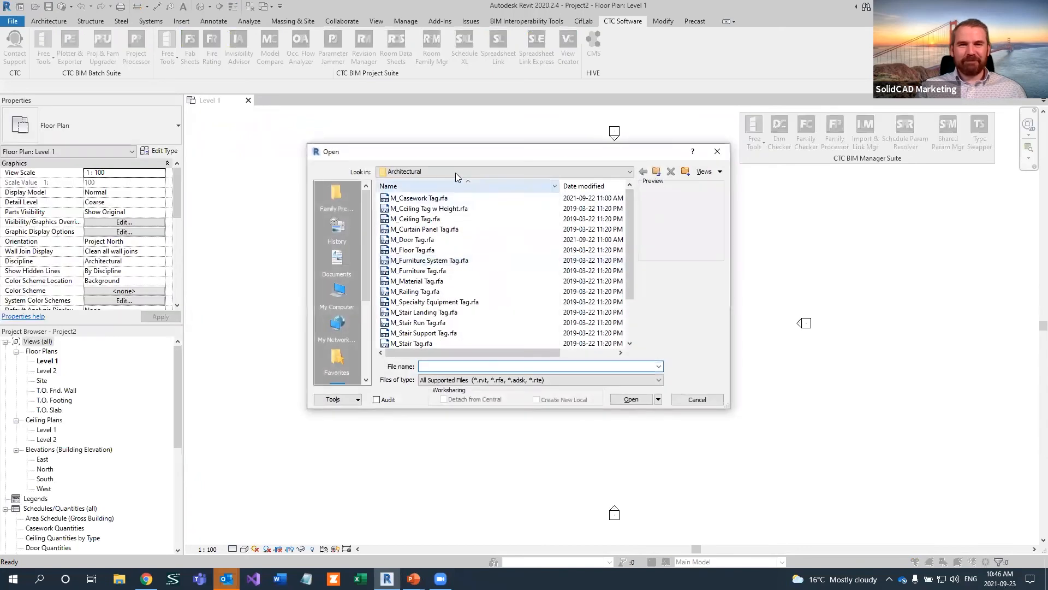
{"action": "left_click", "coordinate": [453, 171]}
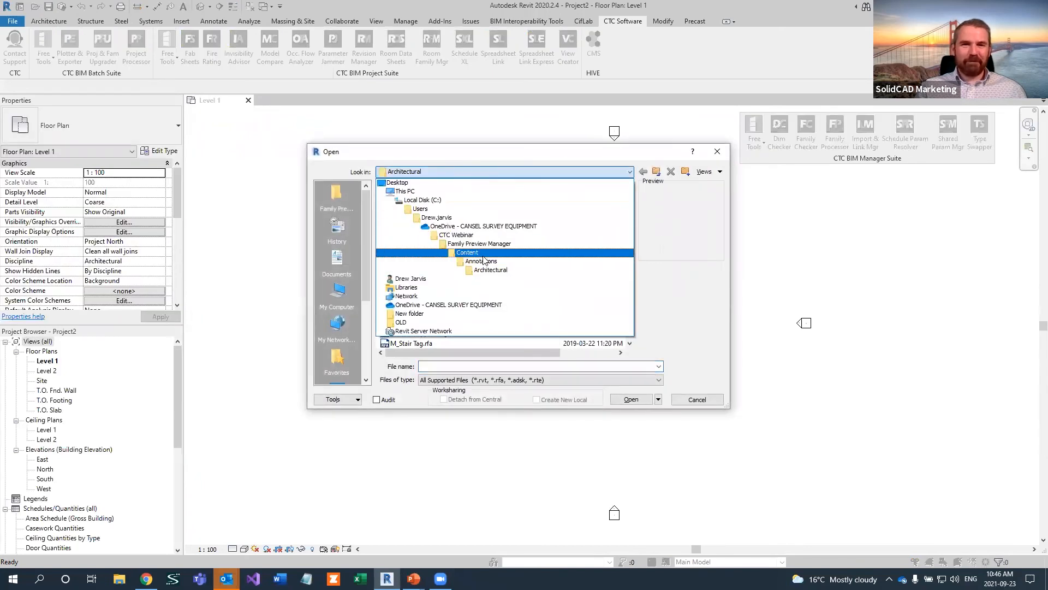
{"action": "left_click", "coordinate": [481, 253]}
{"action": "left_click", "coordinate": [656, 172]}
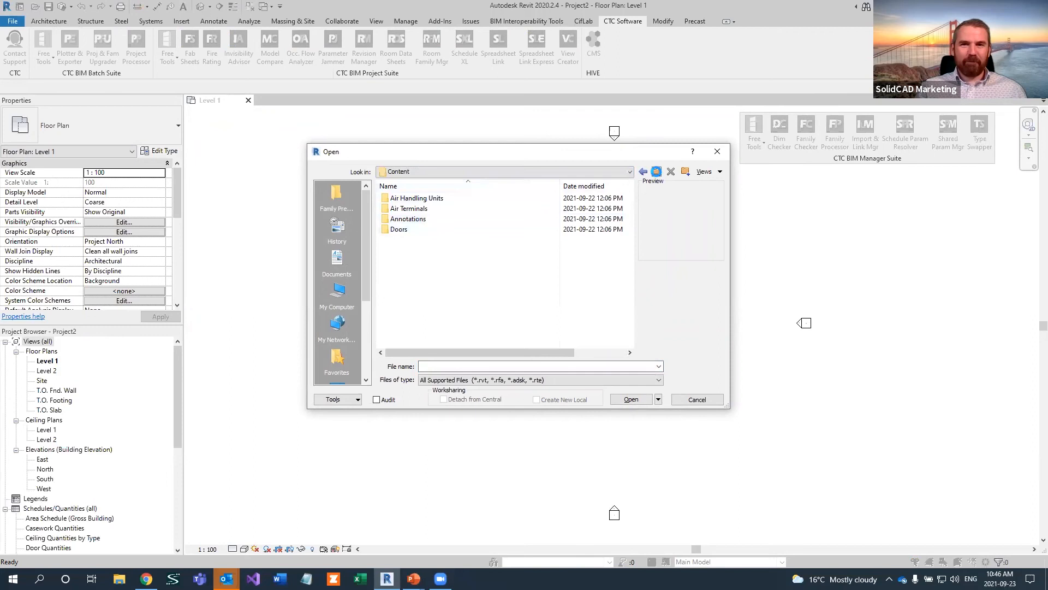
{"action": "double_click", "coordinate": [425, 219]}
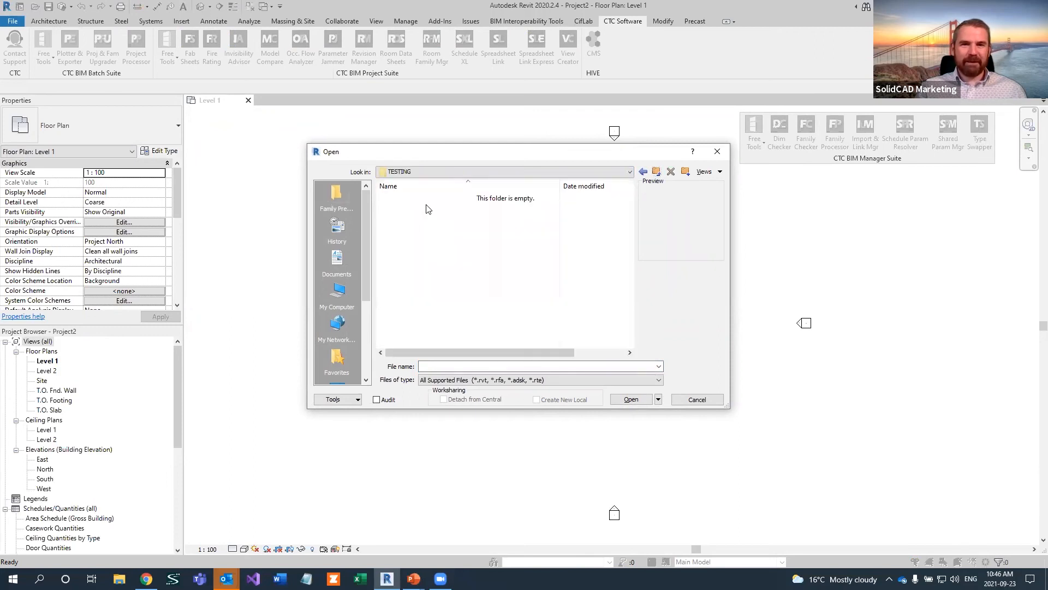
{"action": "left_click", "coordinate": [697, 400]}
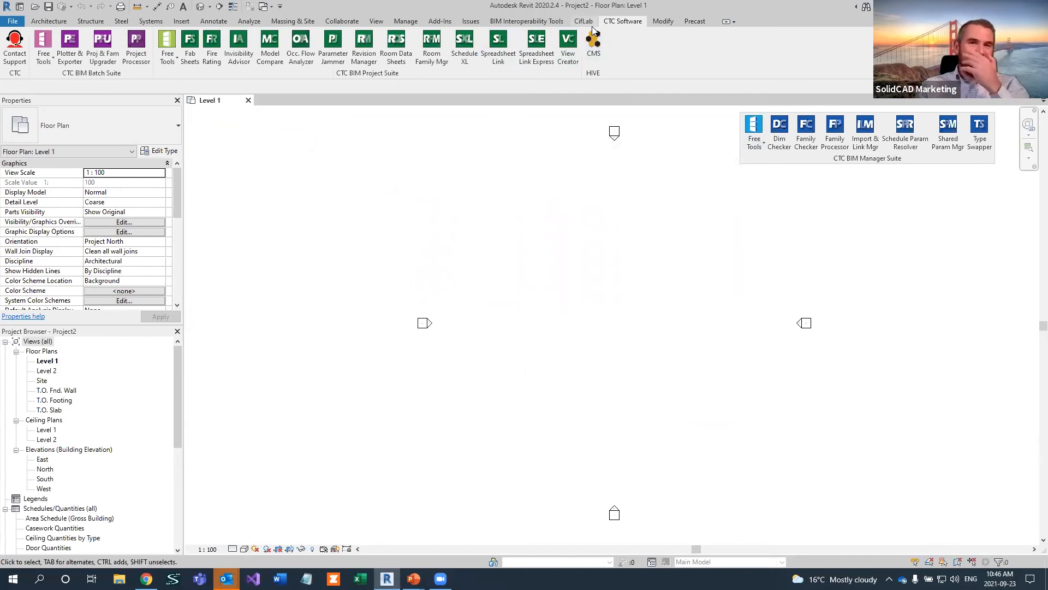
Reopen the Family Preview Manager and review its general and appearance settings without changing them
{"action": "left_click", "coordinate": [756, 141]}
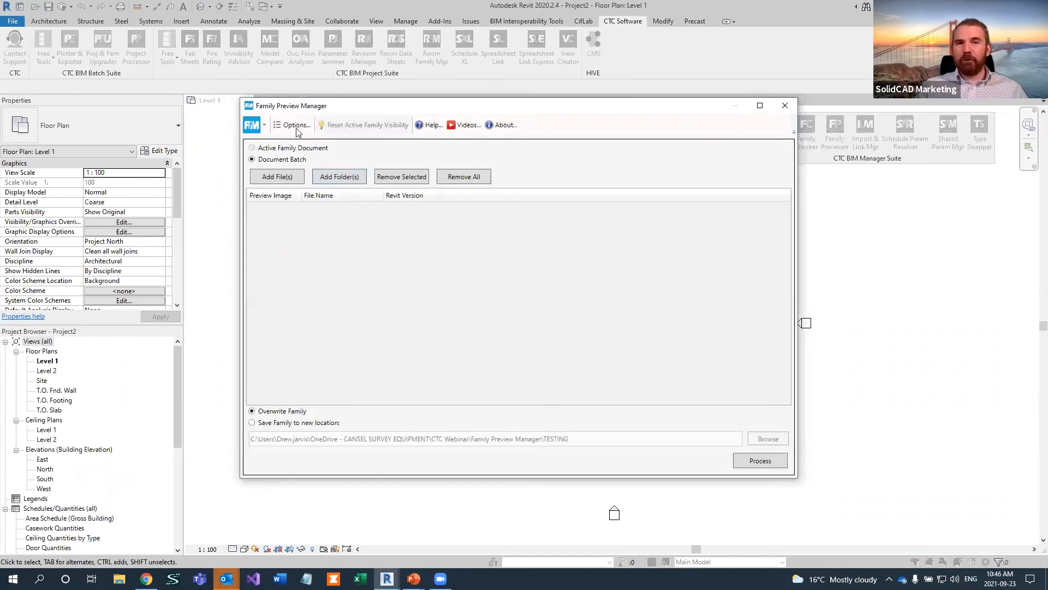
{"action": "left_click", "coordinate": [296, 126]}
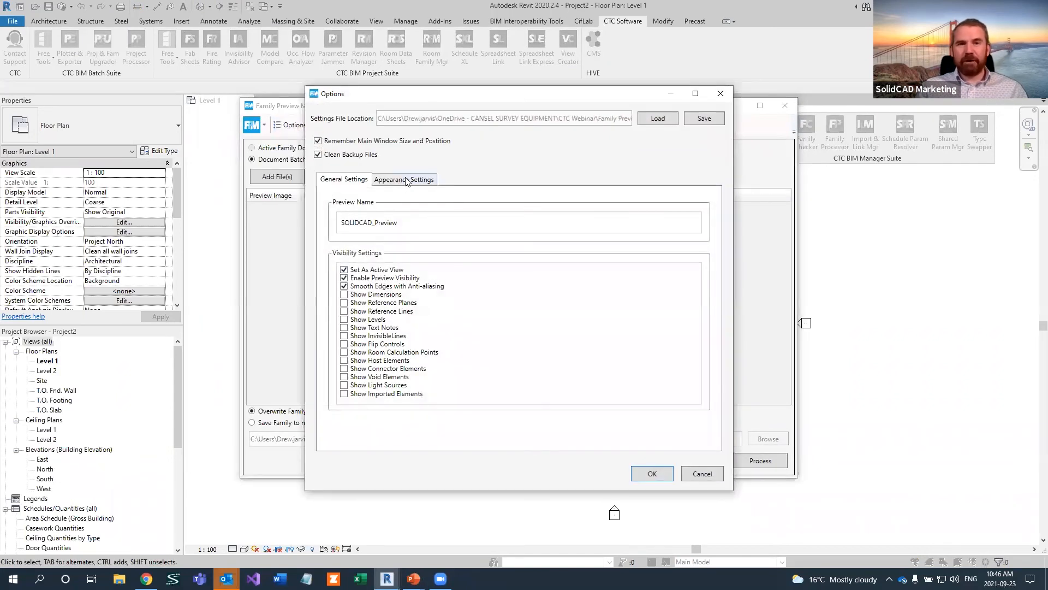
{"action": "left_click", "coordinate": [406, 181]}
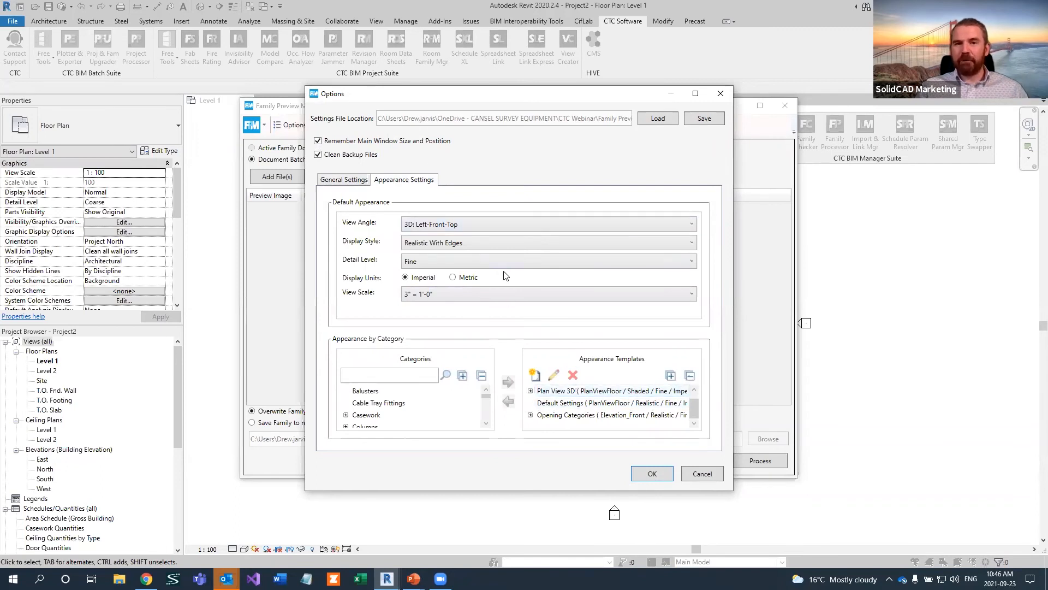
{"action": "left_click", "coordinate": [702, 474]}
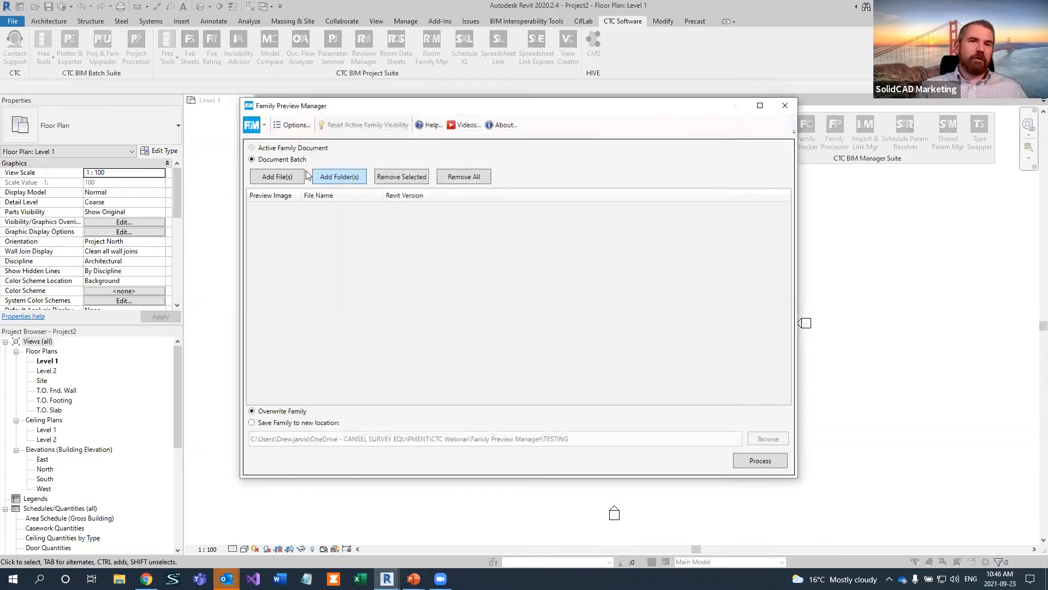
Add the door families from M_Door-Curtain-Wall-Double-Glass through M_Door-Double-Glass in the Doors folder to the document batch
{"action": "left_click", "coordinate": [284, 176]}
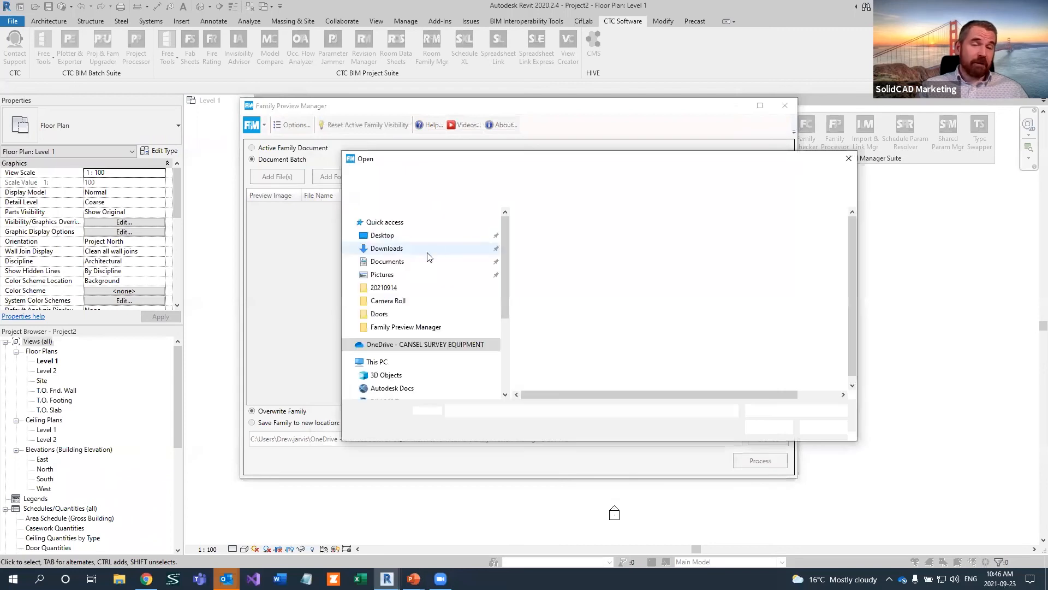
{"action": "left_click", "coordinate": [540, 265]}
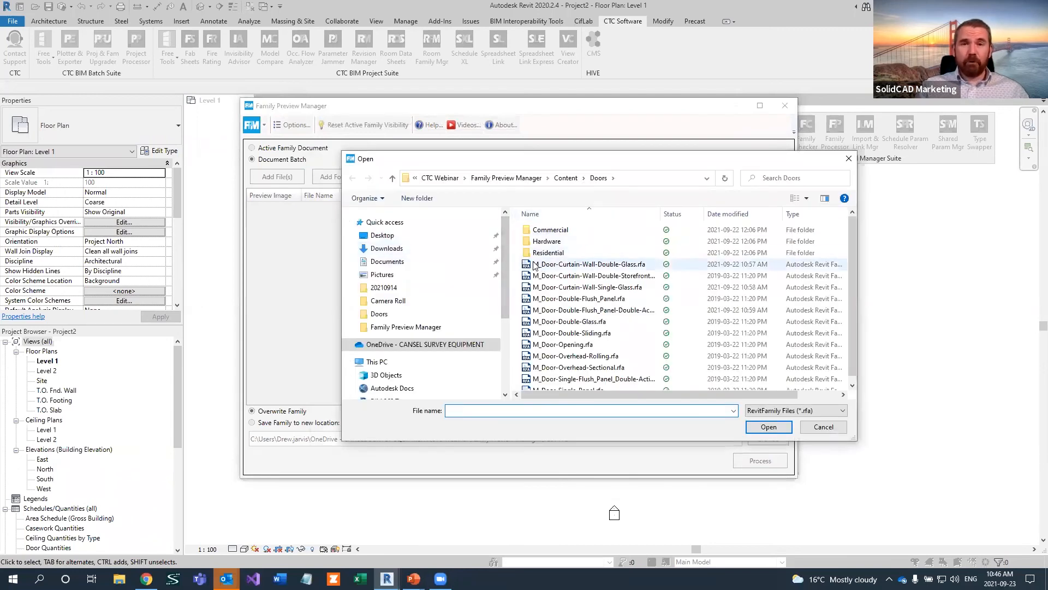
{"action": "left_click", "coordinate": [561, 323], "text": "shift"}
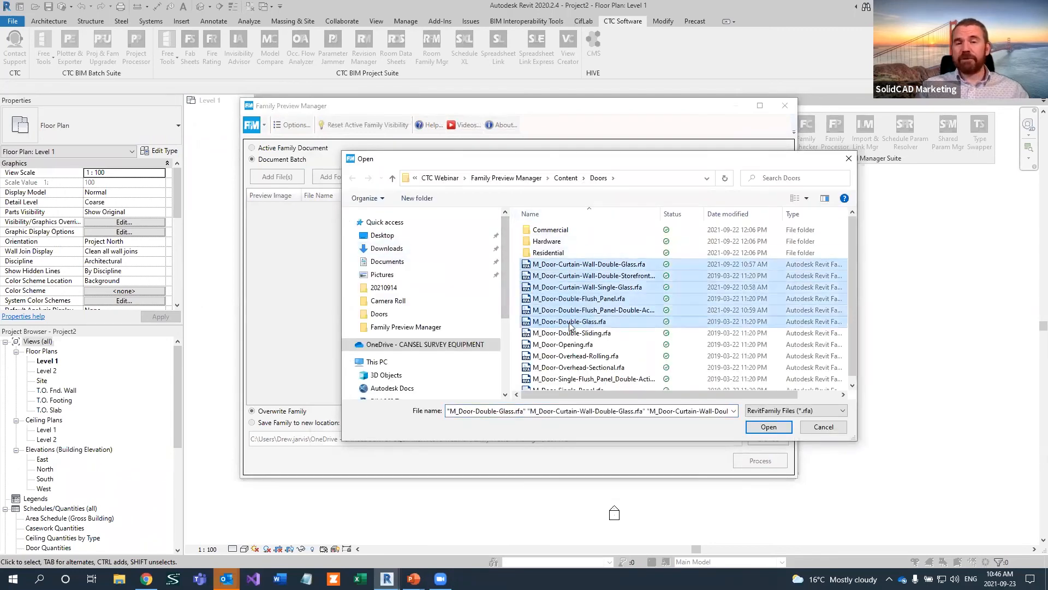
{"action": "left_click", "coordinate": [769, 428]}
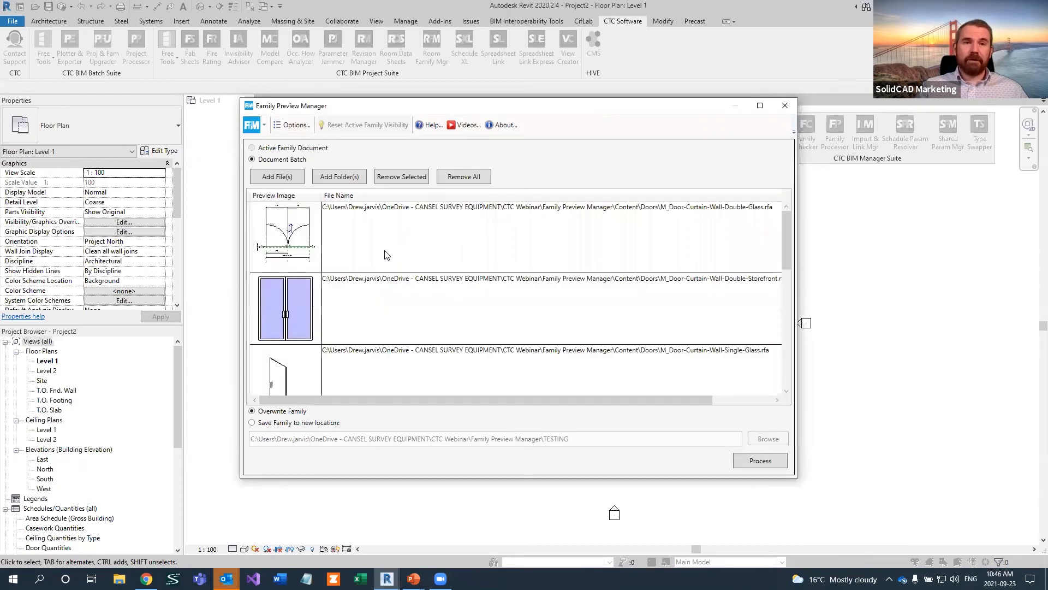
Add the tag families from M_Casework Tag through M_Floor Tag in the Annotations > Architectural folder to the document batch
{"action": "left_click", "coordinate": [280, 178]}
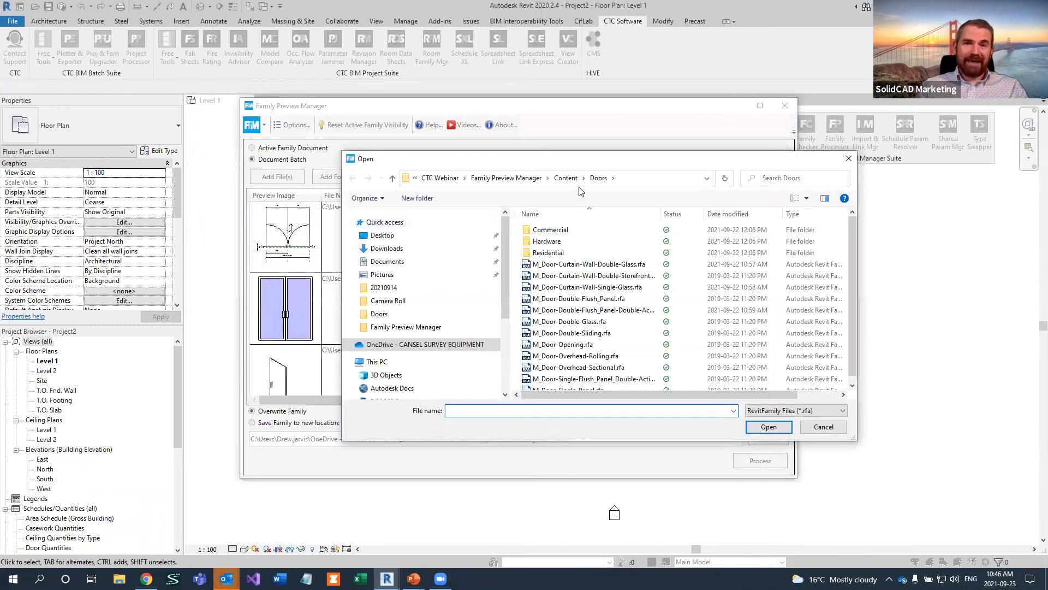
{"action": "left_click", "coordinate": [565, 178]}
{"action": "double_click", "coordinate": [551, 252]}
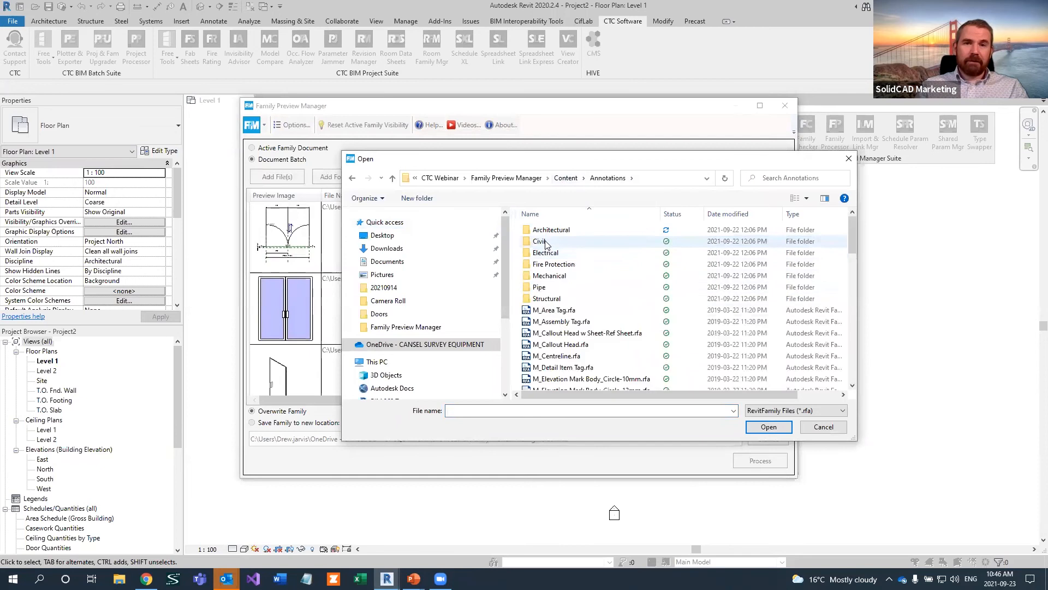
{"action": "left_click", "coordinate": [558, 311]}
{"action": "double_click", "coordinate": [551, 230]}
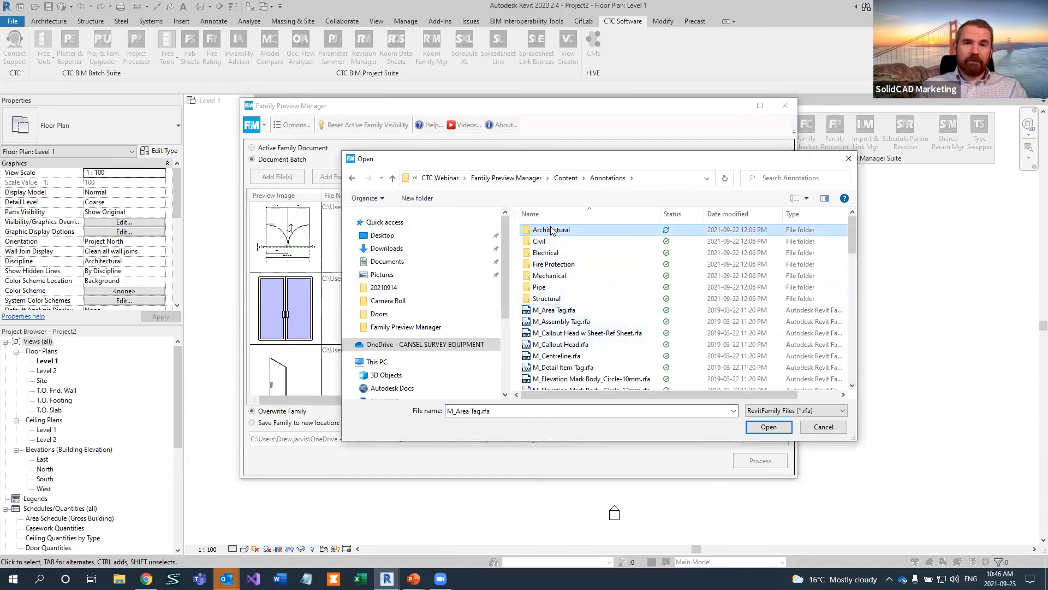
{"action": "left_click", "coordinate": [555, 230]}
{"action": "left_click", "coordinate": [555, 287], "text": "shift"}
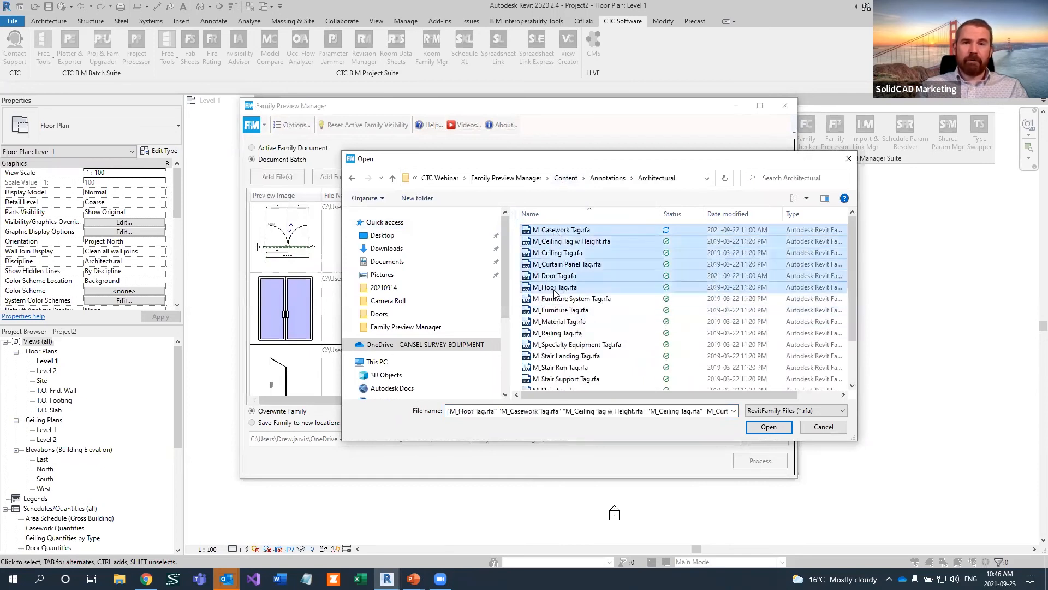
{"action": "left_click", "coordinate": [768, 426]}
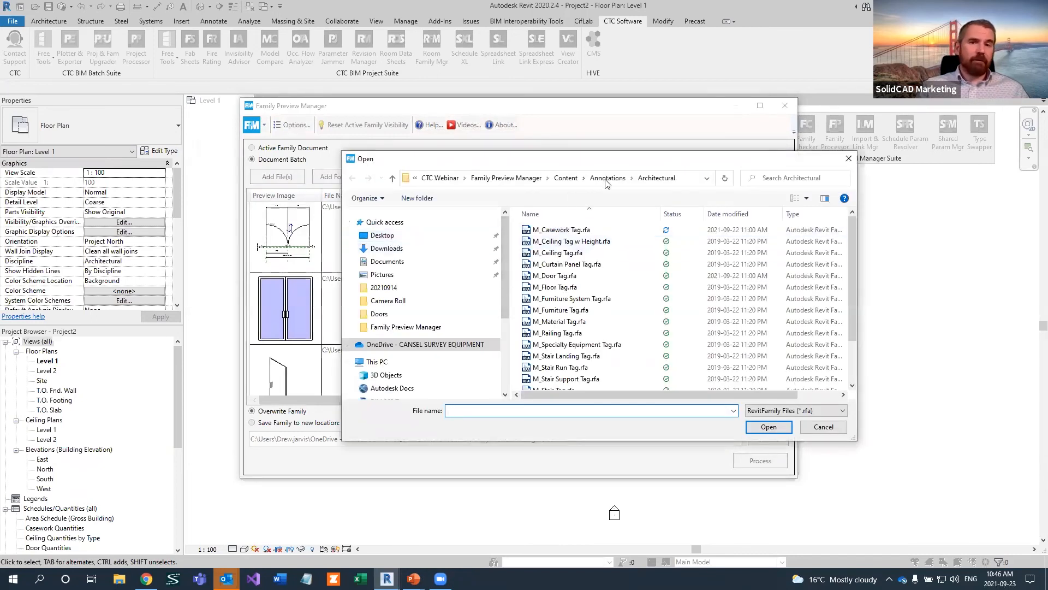
Add air handling unit families from the Content > Air Handling Units folder to the document batch
{"action": "left_click", "coordinate": [603, 184]}
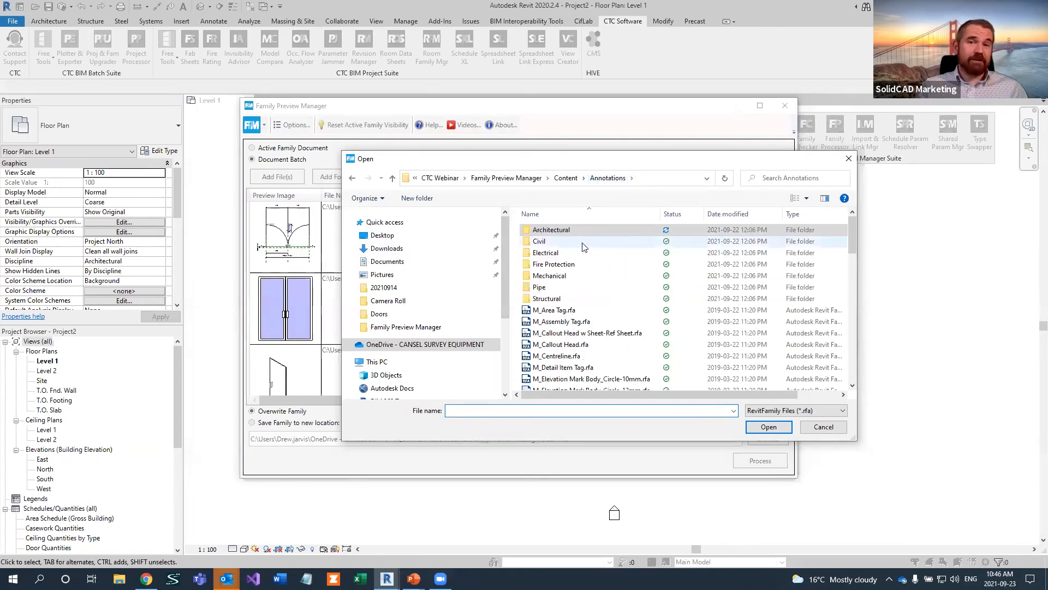
{"action": "left_click", "coordinate": [566, 178]}
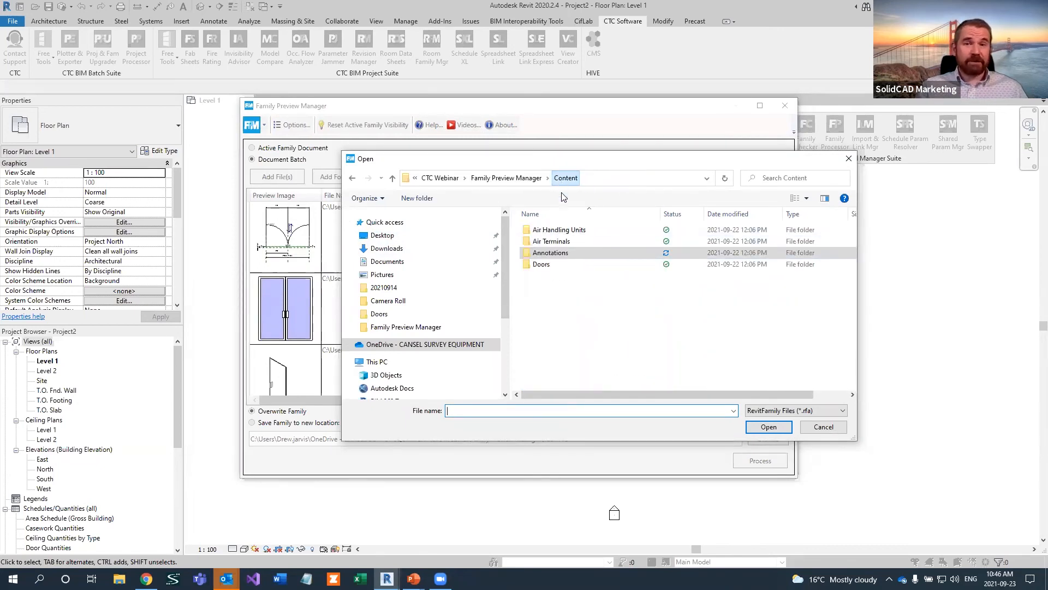
{"action": "double_click", "coordinate": [559, 229]}
{"action": "left_click", "coordinate": [564, 275], "text": "shift"}
{"action": "key", "text": "Return"}
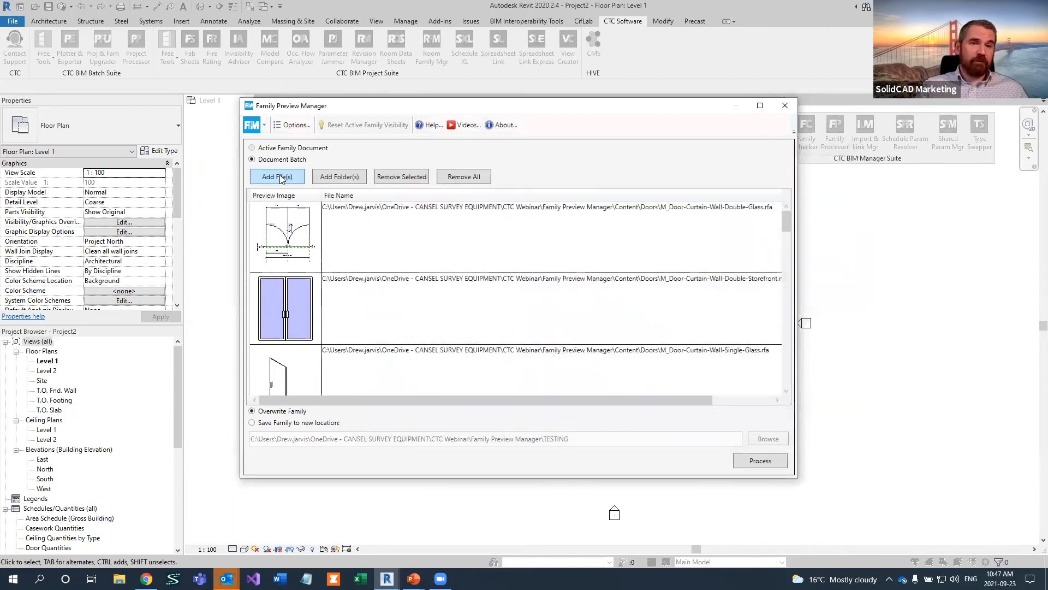
Add families from the Content > Air Terminals folder to the document batch and process the whole batch with Overwrite Family
{"action": "left_click", "coordinate": [276, 175]}
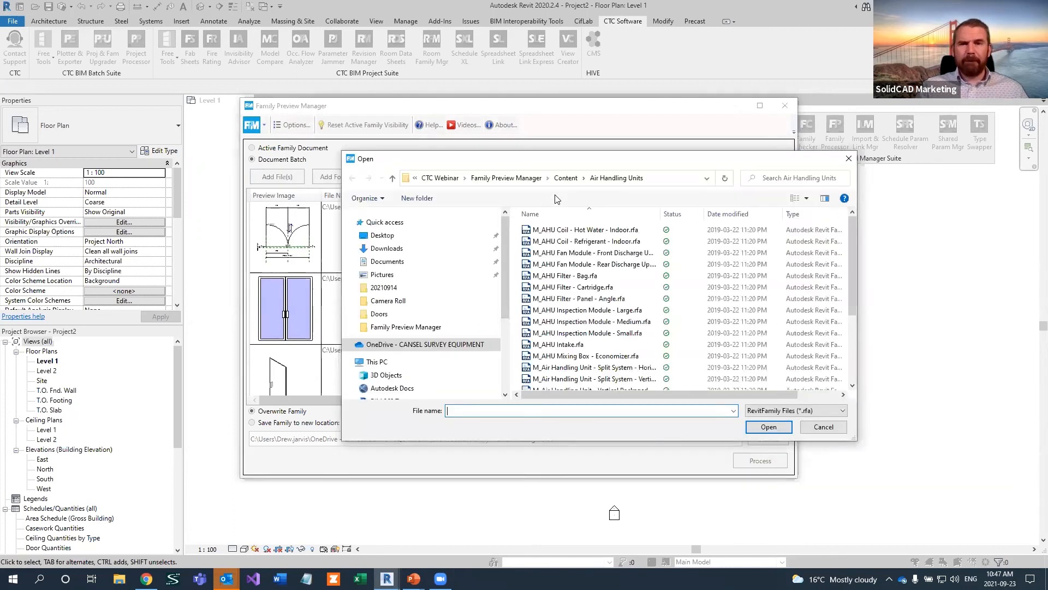
{"action": "left_click", "coordinate": [566, 177]}
{"action": "double_click", "coordinate": [556, 241]}
{"action": "left_click", "coordinate": [563, 229]}
{"action": "left_click", "coordinate": [562, 252], "text": "shift"}
{"action": "left_click", "coordinate": [768, 426]}
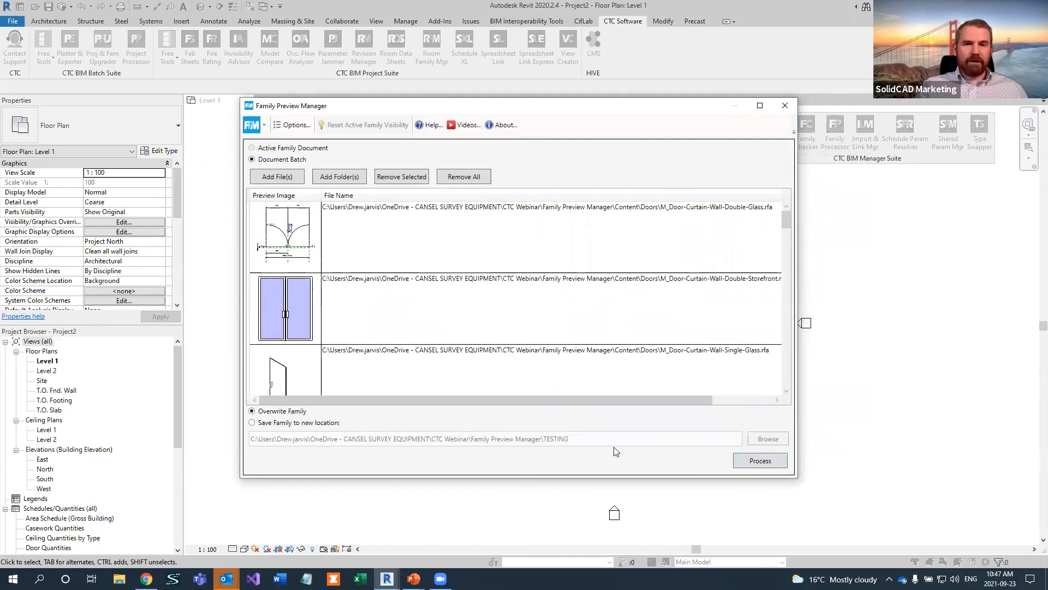
{"action": "left_click", "coordinate": [757, 460]}
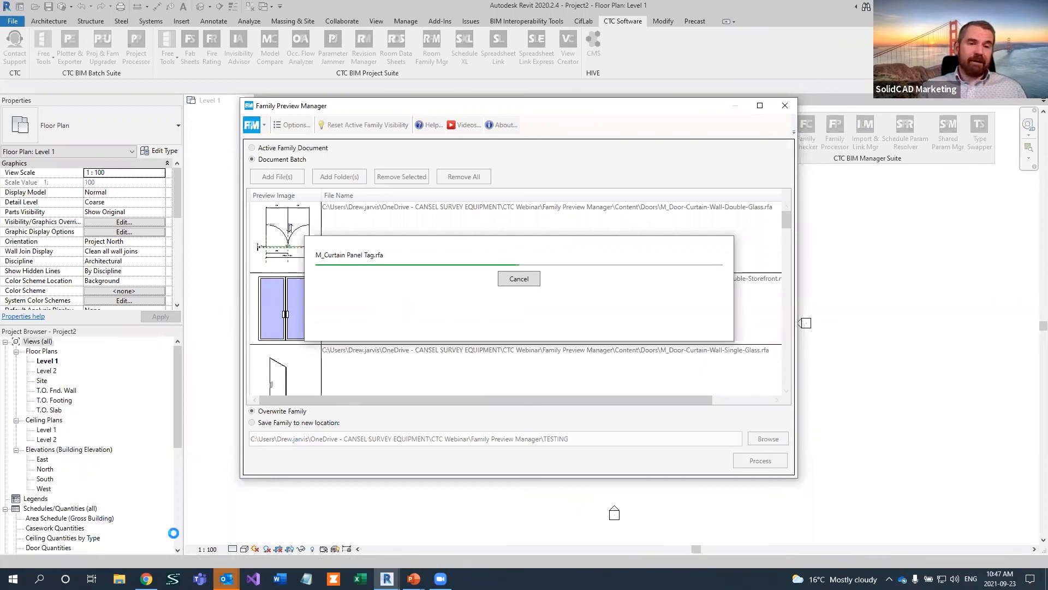
Switch to Chrome, close the Zoom post-attendee page, and open the BIM Manager Suite 2022 product page on ctcsoftware.com
{"action": "mouse_move", "coordinate": [146, 579]}
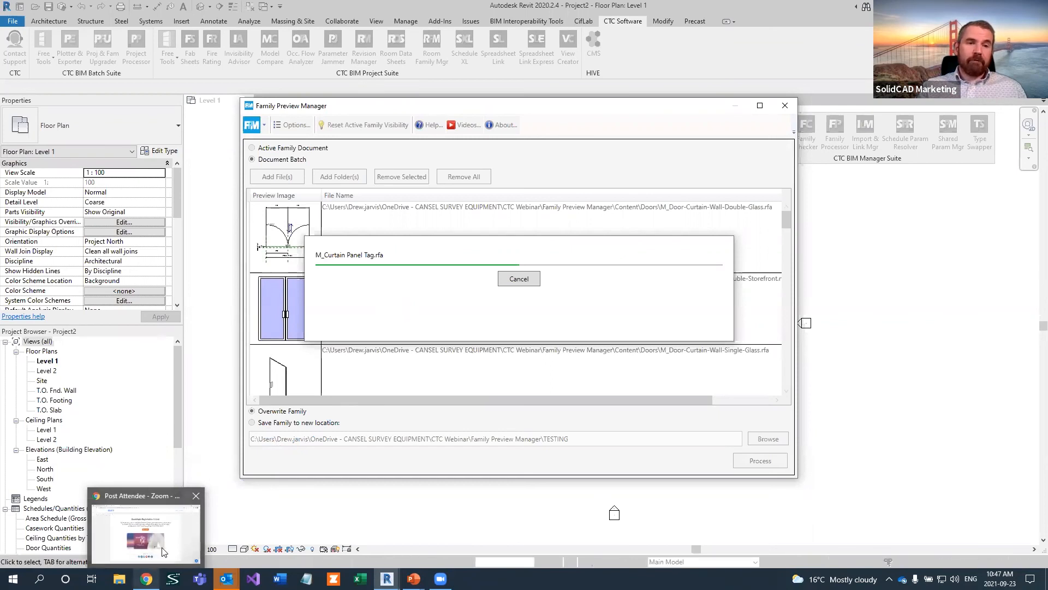
{"action": "left_click", "coordinate": [146, 533]}
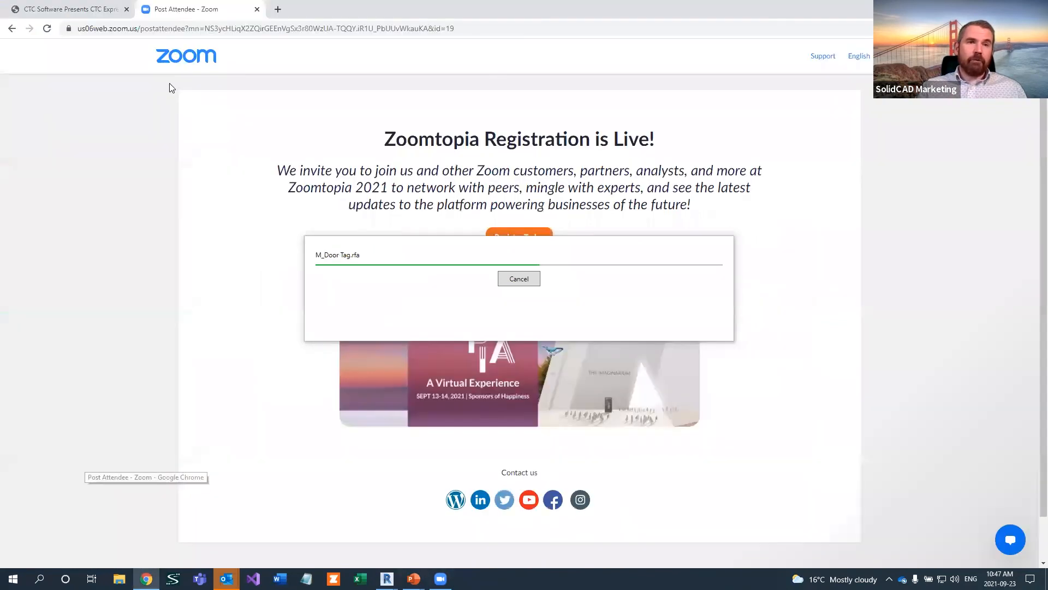
{"action": "left_click", "coordinate": [257, 9]}
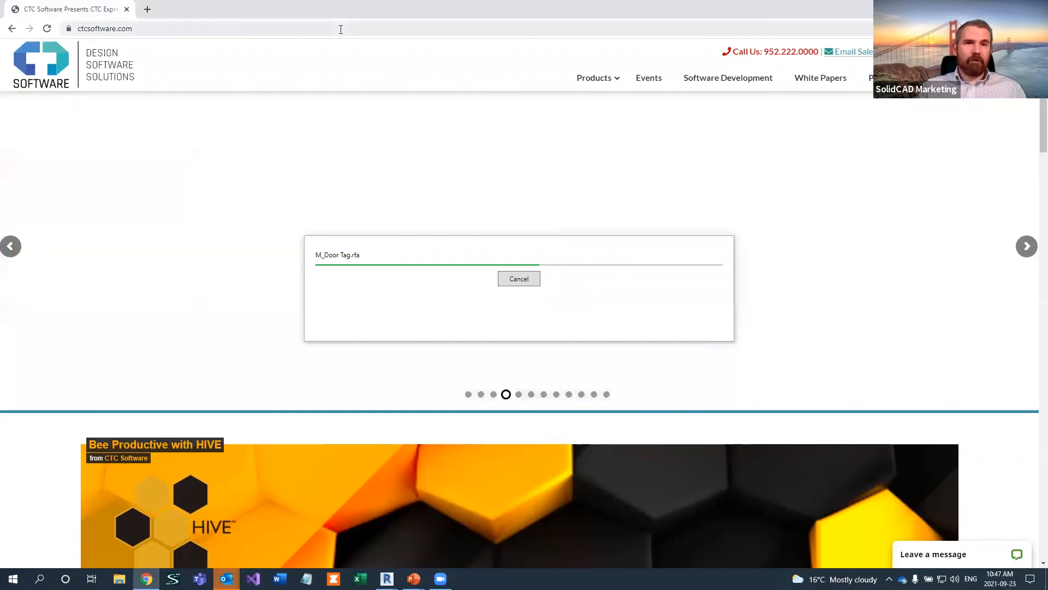
{"action": "left_click", "coordinate": [340, 28]}
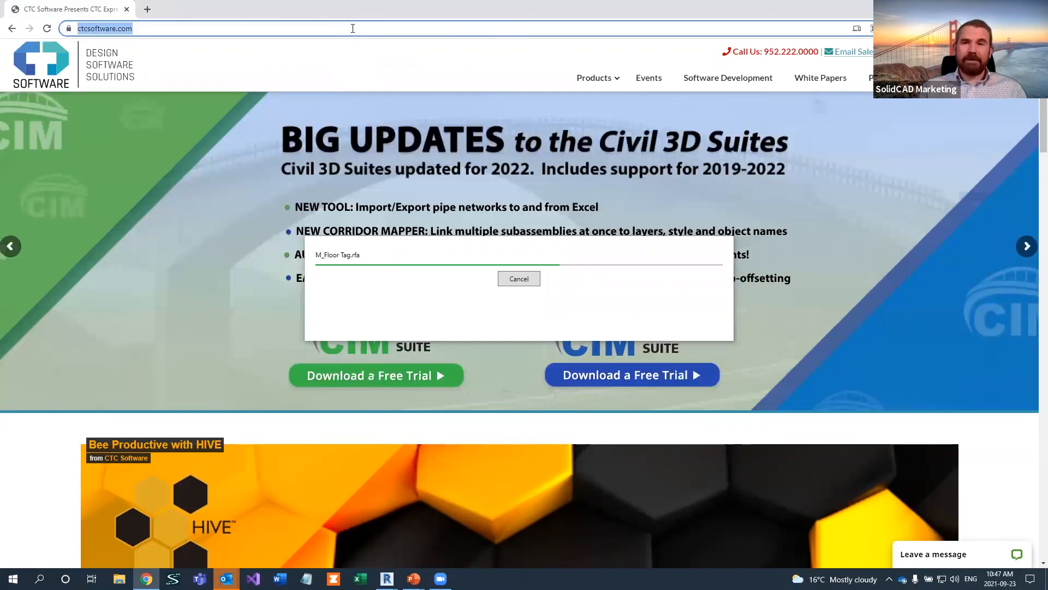
{"action": "mouse_move", "coordinate": [603, 83]}
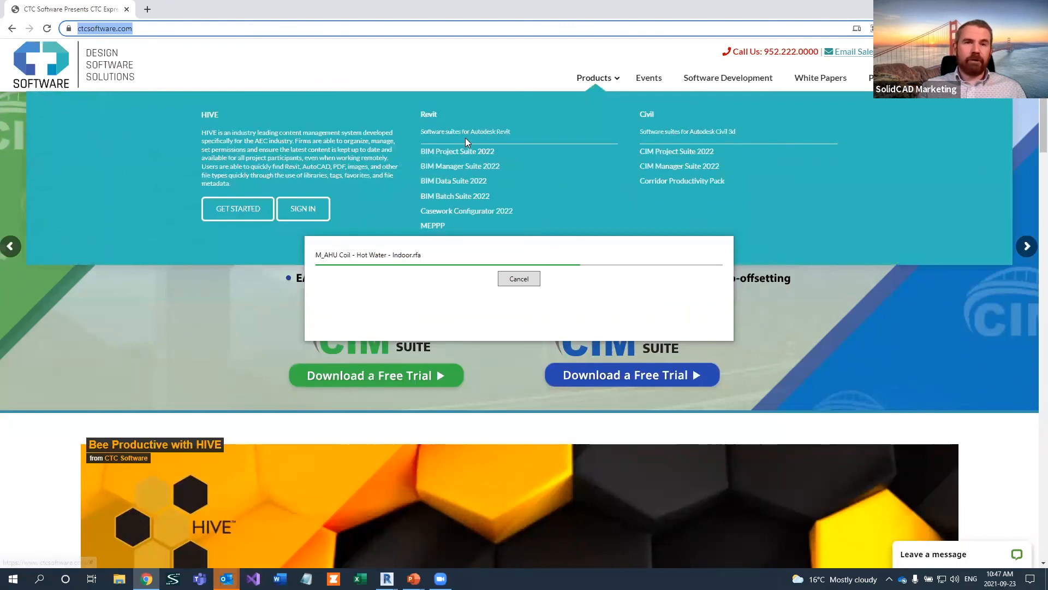
{"action": "left_click", "coordinate": [455, 167]}
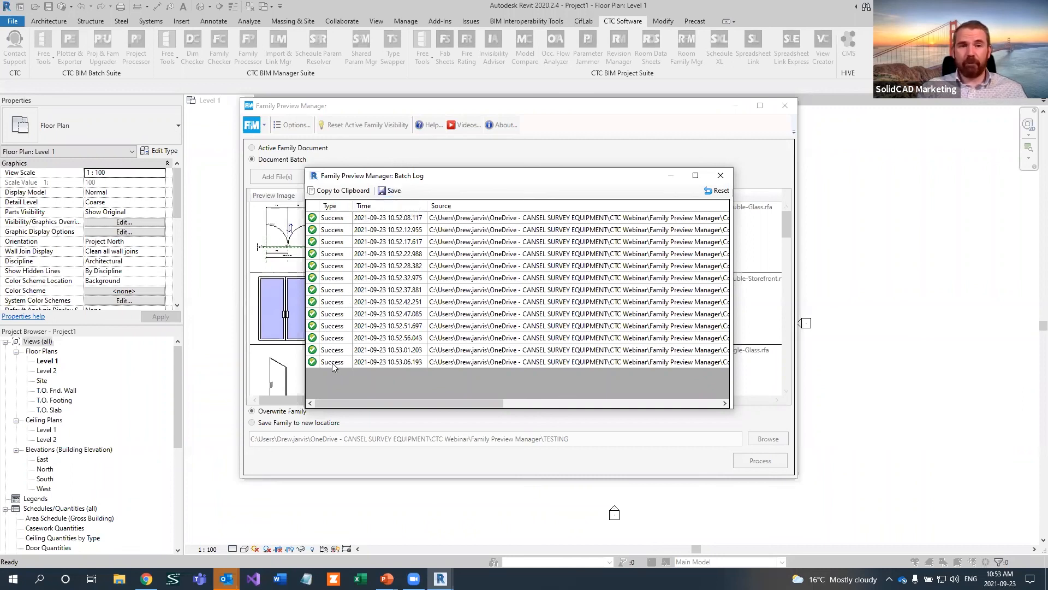
Dismiss the batch log, return to the Family Preview Manager in Revit, and close it
{"action": "left_click", "coordinate": [721, 175]}
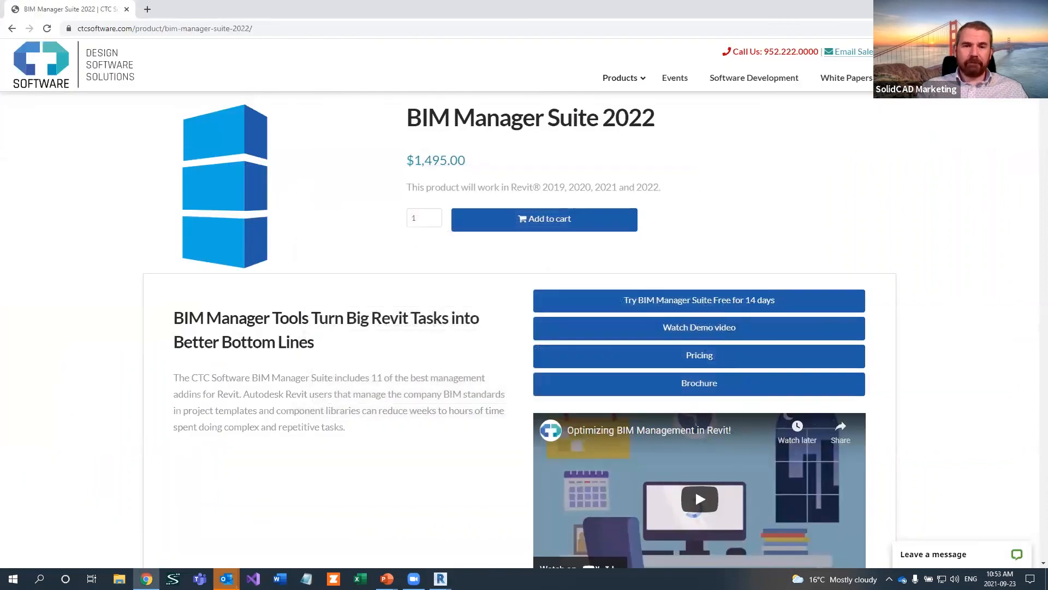
{"action": "mouse_move", "coordinate": [441, 579]}
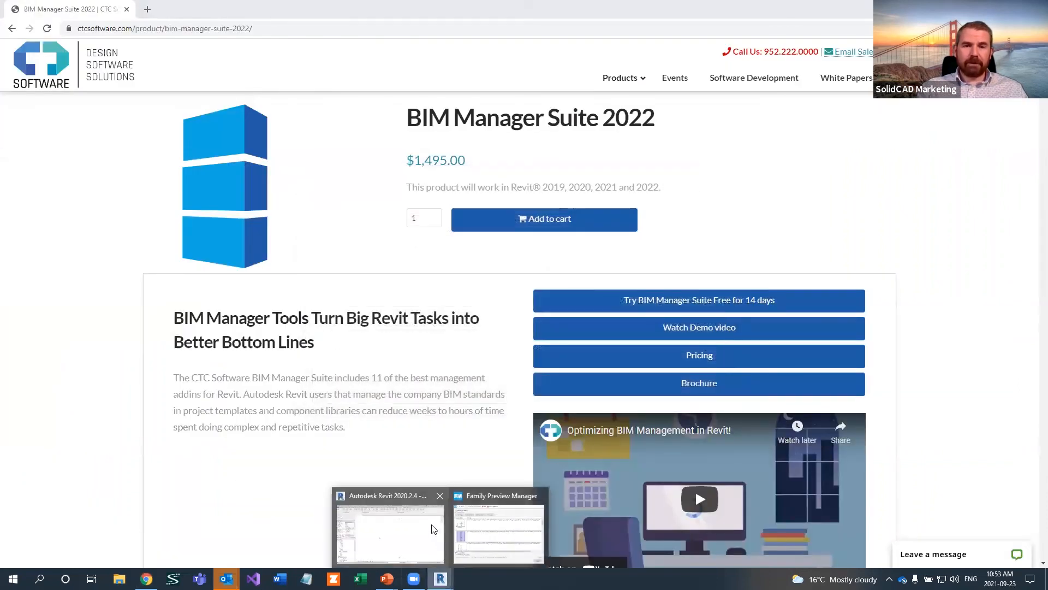
{"action": "left_click", "coordinate": [480, 533]}
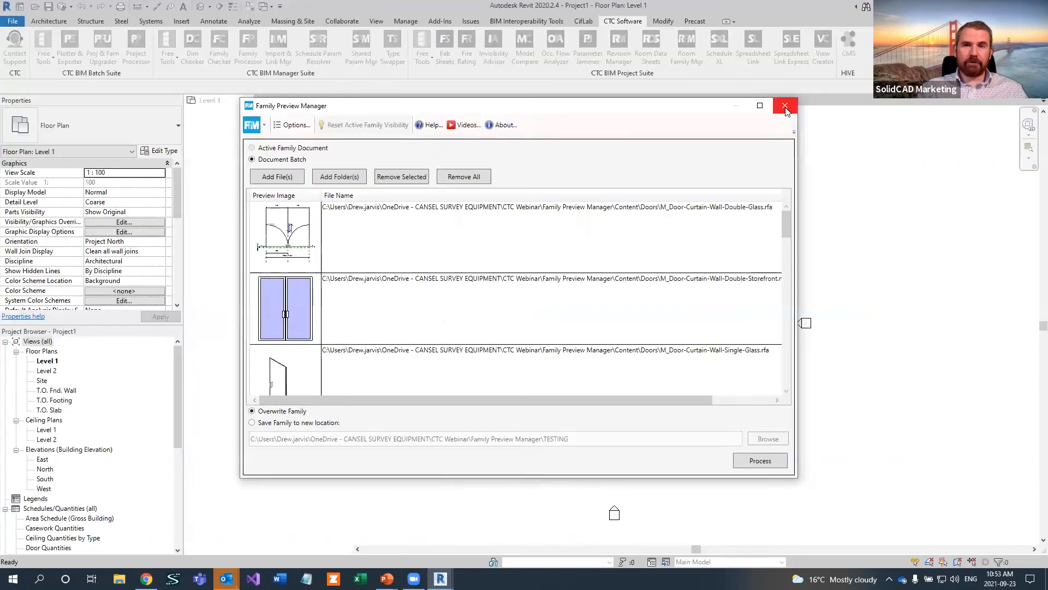
{"action": "left_click", "coordinate": [785, 106]}
Browse to Content > Doors in the Open dialog and compare the previews of the door families from M_Door-Curtain-Wall-Double-Glass through M_Door-Double-Glass
{"action": "left_click", "coordinate": [35, 6]}
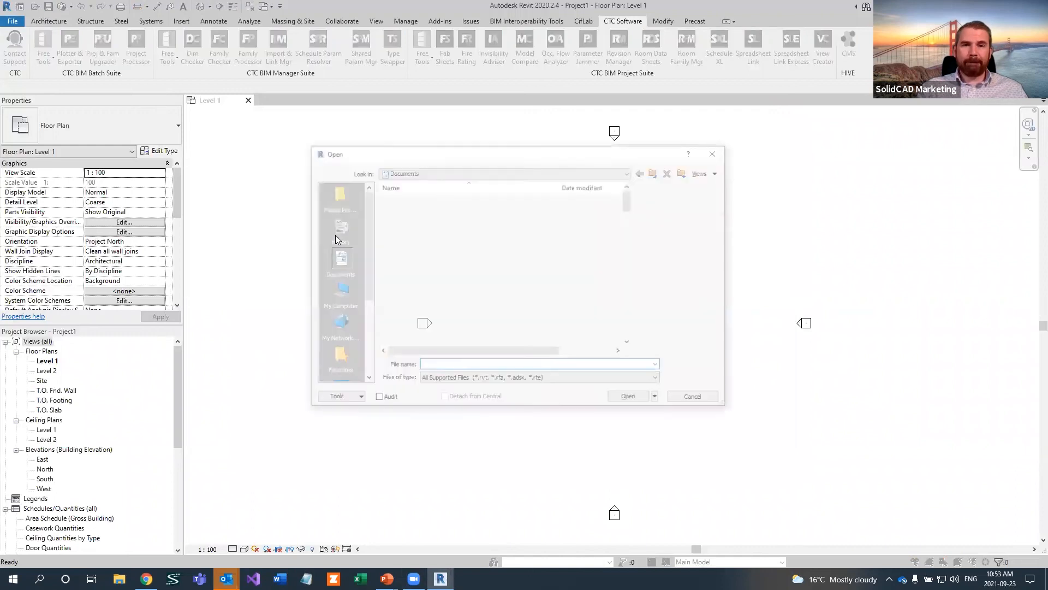
{"action": "left_click", "coordinate": [351, 192]}
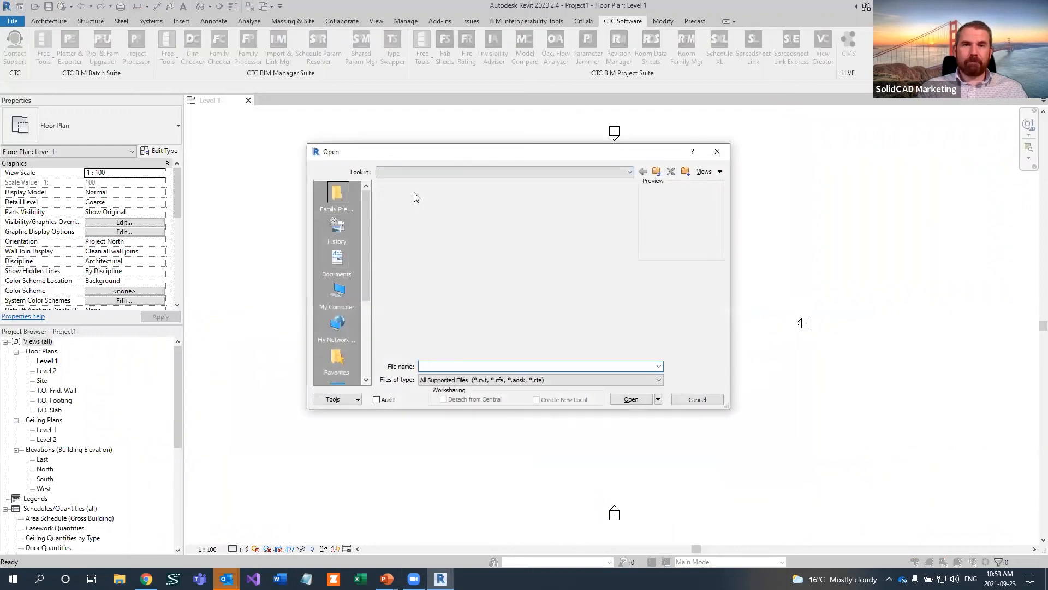
{"action": "double_click", "coordinate": [416, 197]}
{"action": "double_click", "coordinate": [409, 230]}
{"action": "left_click", "coordinate": [418, 231]}
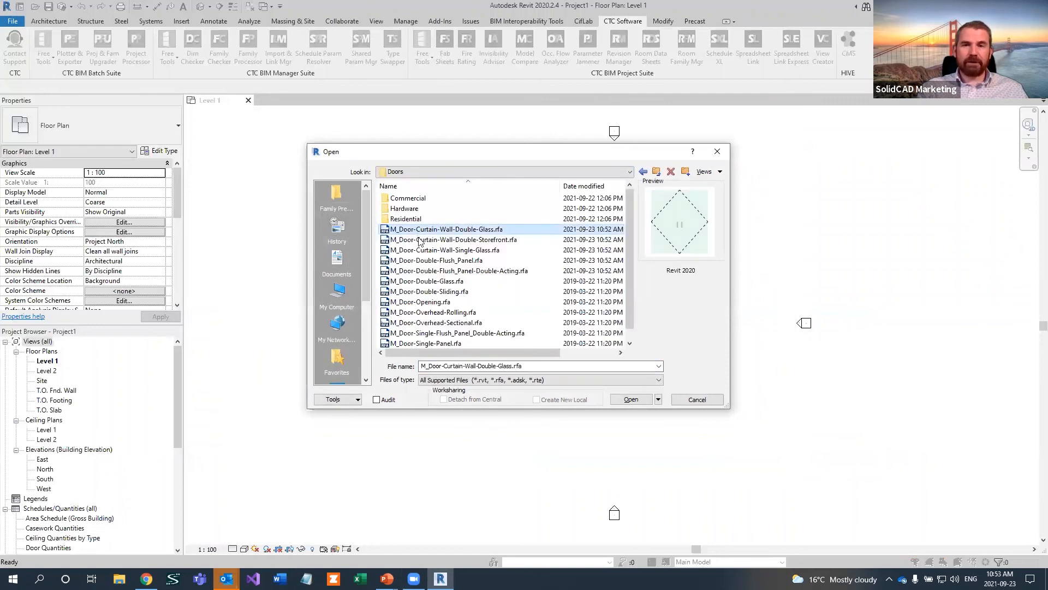
{"action": "left_click", "coordinate": [421, 240]}
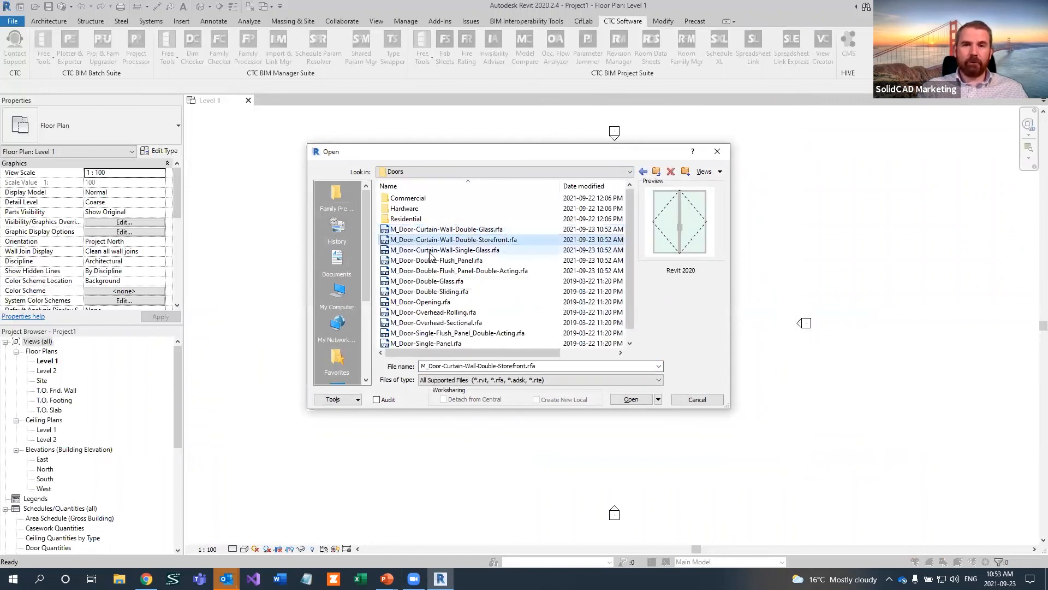
{"action": "left_click", "coordinate": [432, 251]}
{"action": "left_click", "coordinate": [436, 262]}
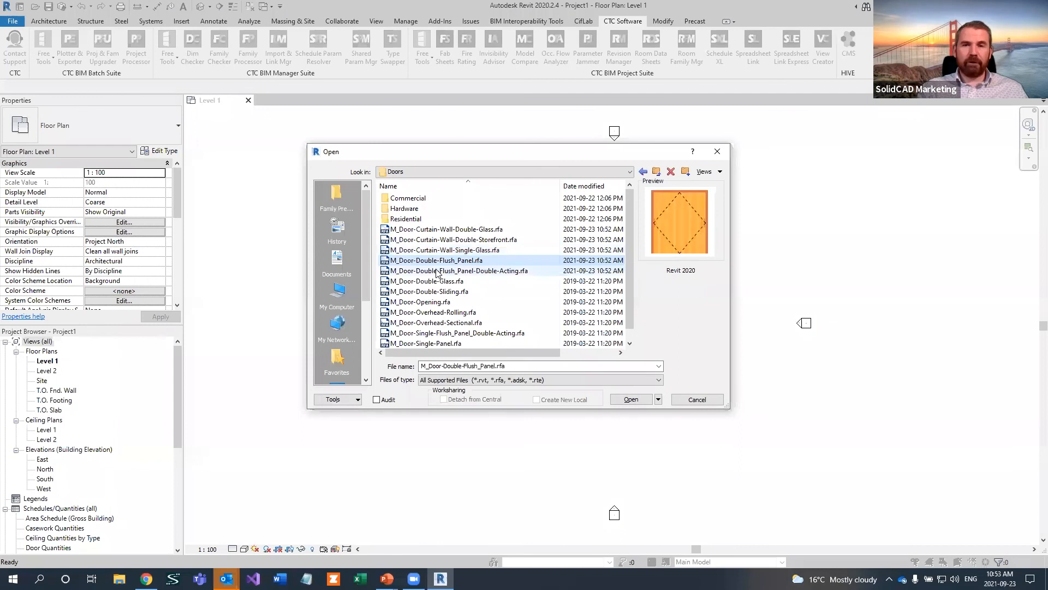
{"action": "left_click", "coordinate": [437, 271]}
{"action": "left_click", "coordinate": [438, 281]}
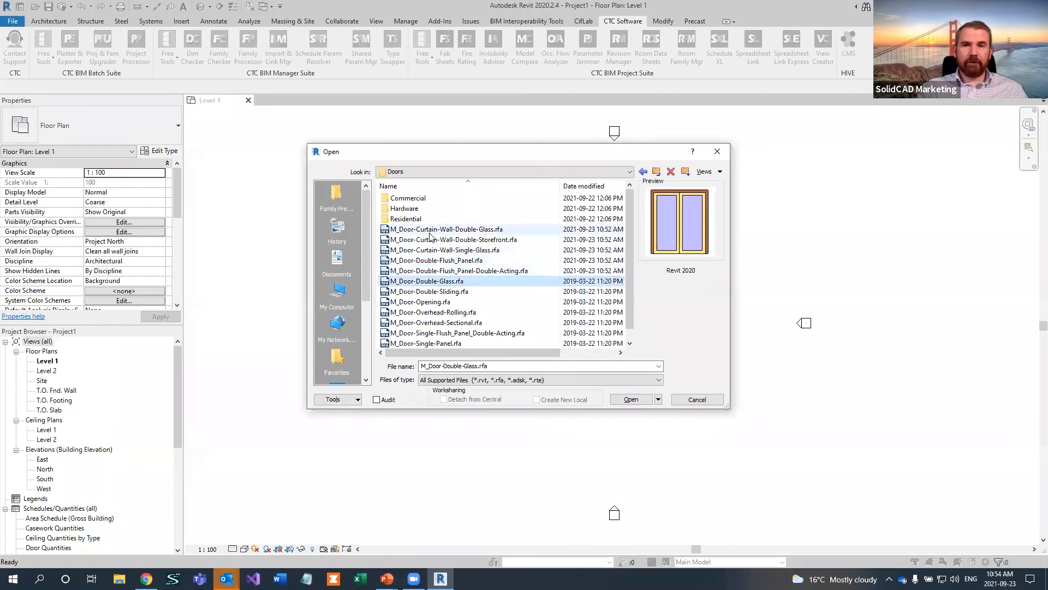
{"action": "left_click", "coordinate": [430, 232]}
{"action": "left_click", "coordinate": [432, 240]}
{"action": "left_click", "coordinate": [435, 251]}
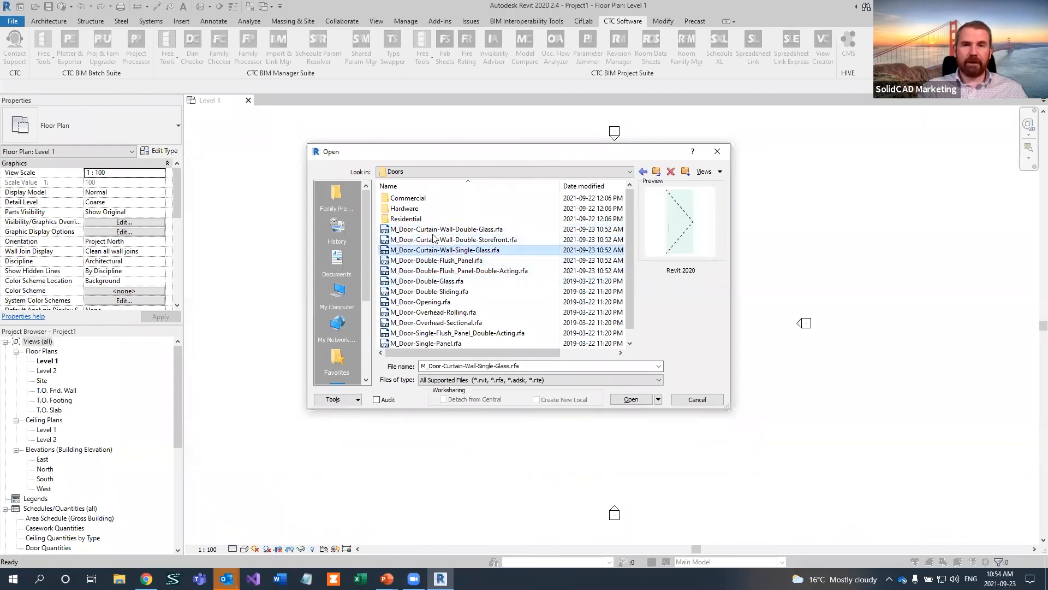
Compare the previews of the tag families from M_Casework Tag through M_Door Tag in the Annotations > Architectural folder
{"action": "left_click", "coordinate": [655, 172]}
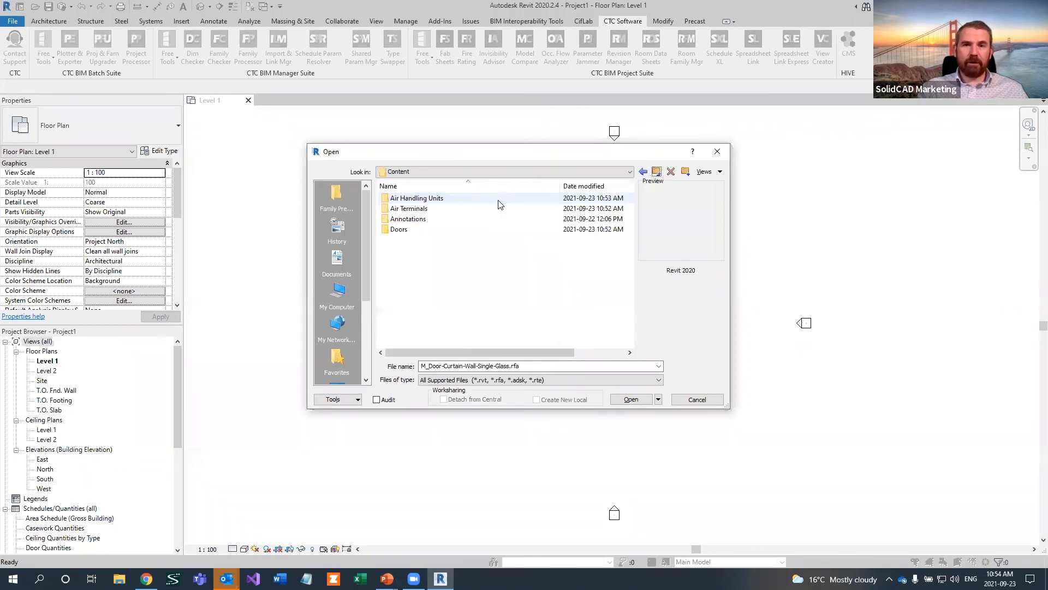
{"action": "double_click", "coordinate": [415, 210]}
{"action": "double_click", "coordinate": [420, 200]}
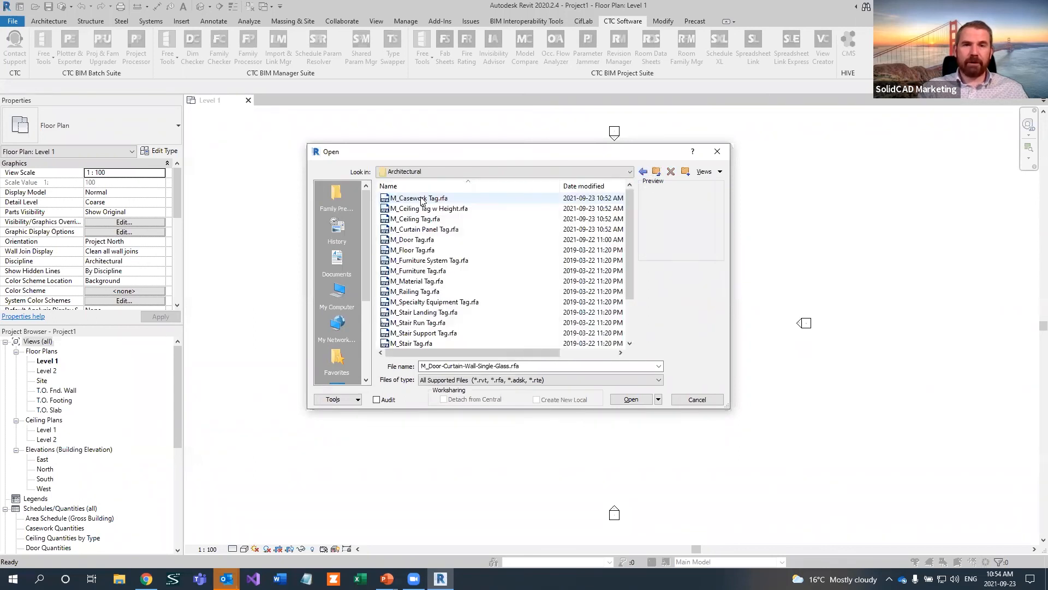
{"action": "left_click", "coordinate": [420, 198]}
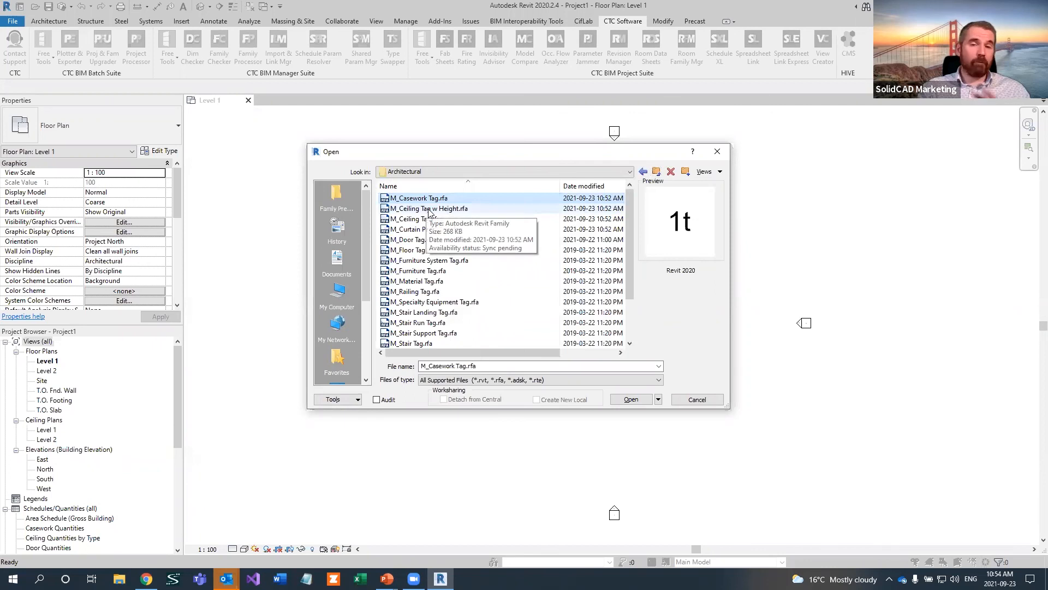
{"action": "left_click", "coordinate": [429, 210]}
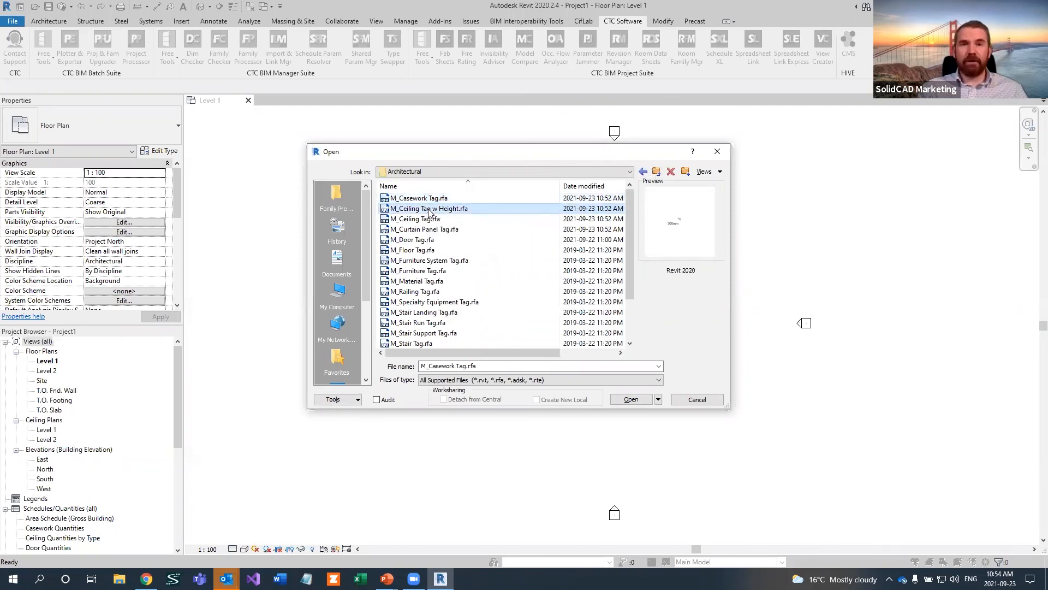
{"action": "left_click", "coordinate": [429, 219]}
{"action": "left_click", "coordinate": [431, 230]}
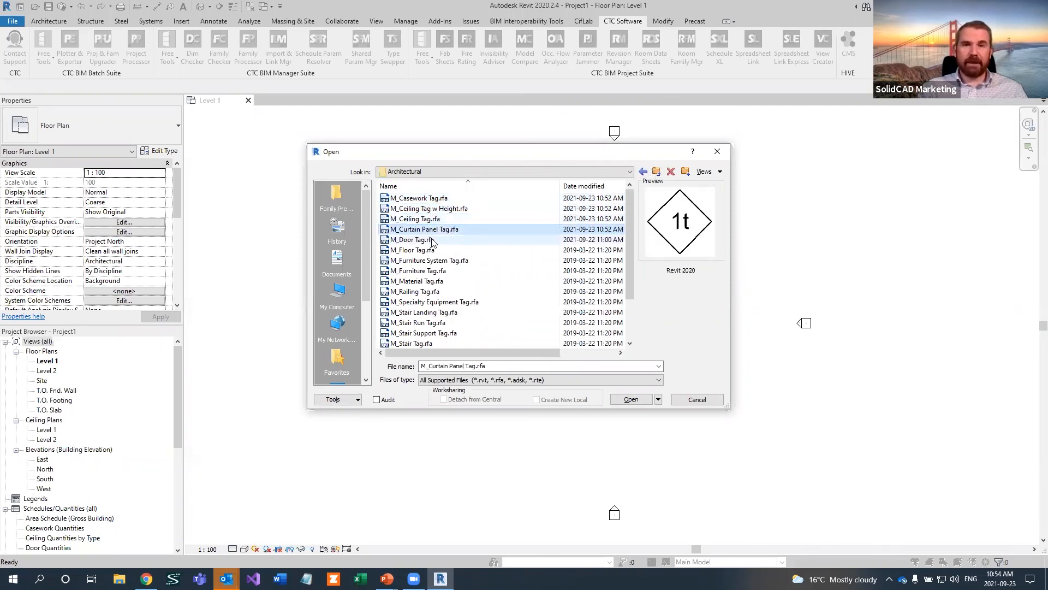
{"action": "left_click", "coordinate": [431, 240]}
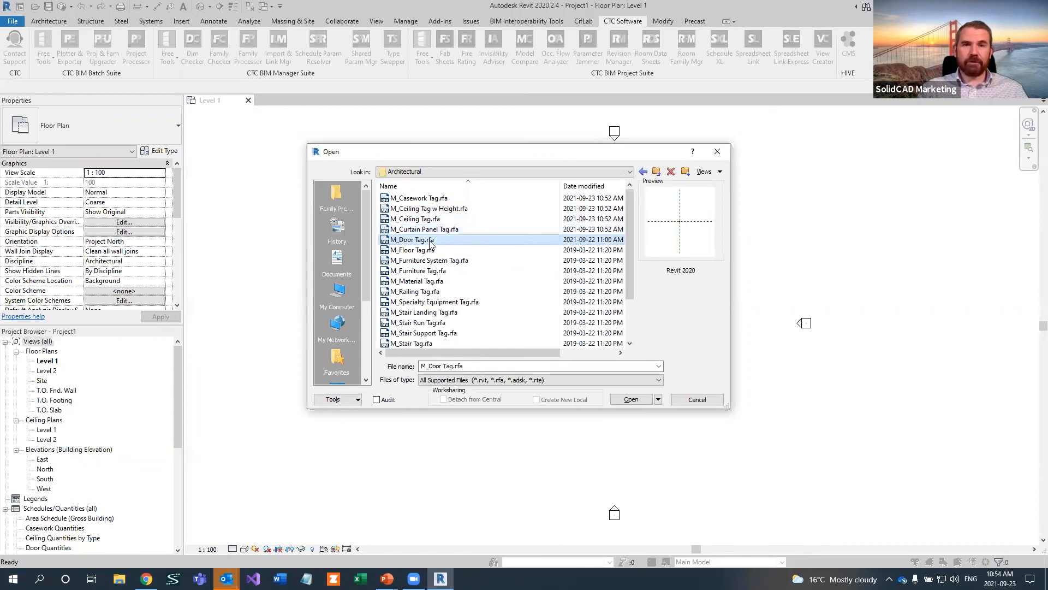
Compare the previews of the hot water and refrigerant AHU coils with M_AHU Inspection Module - Large in the Air Handling Units folder
{"action": "left_click", "coordinate": [656, 172]}
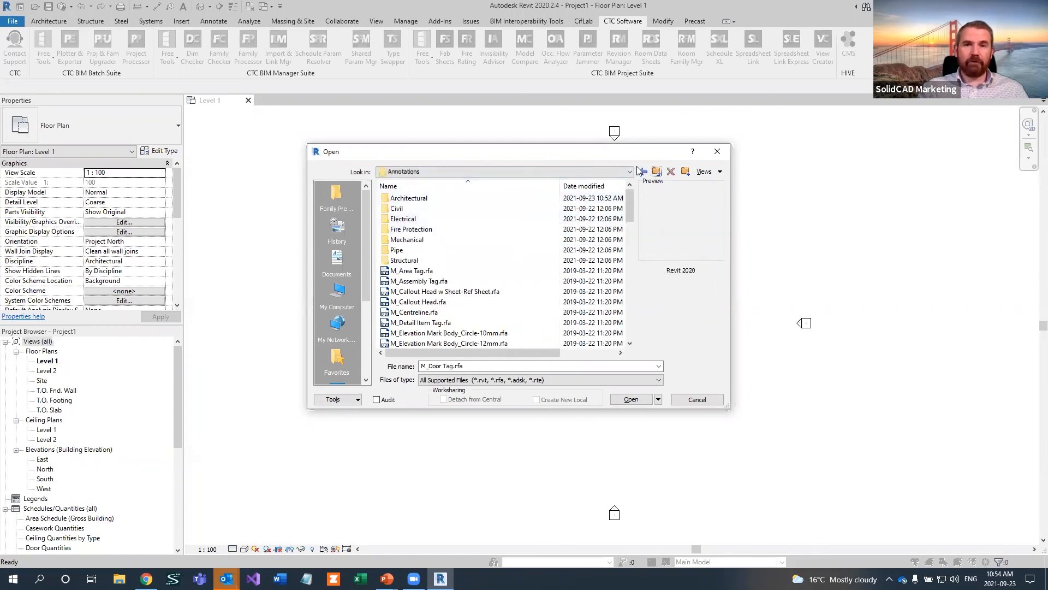
{"action": "left_click", "coordinate": [656, 172]}
{"action": "double_click", "coordinate": [418, 197]}
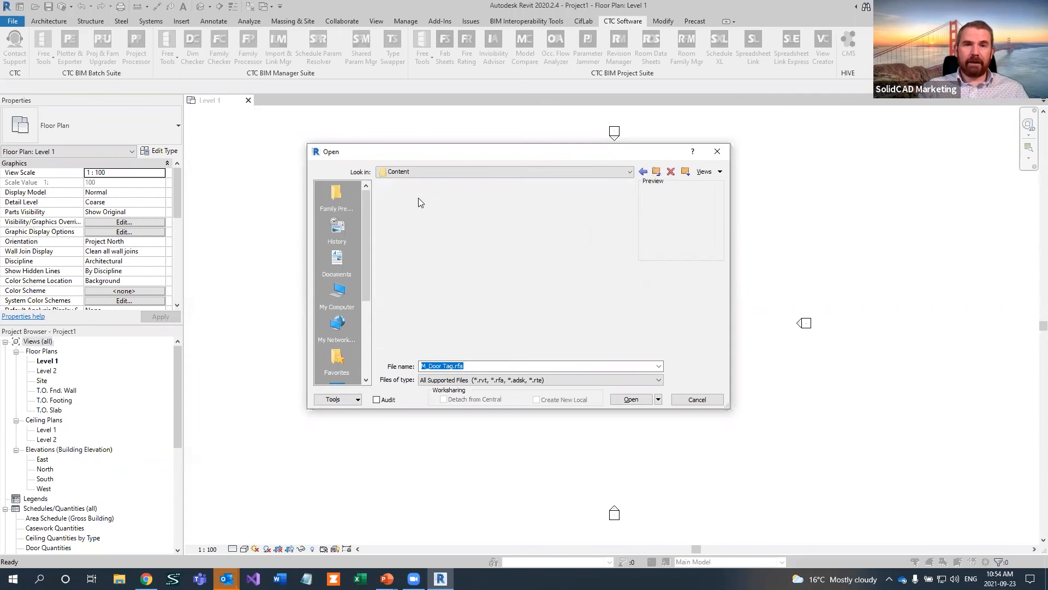
{"action": "left_click", "coordinate": [418, 198]}
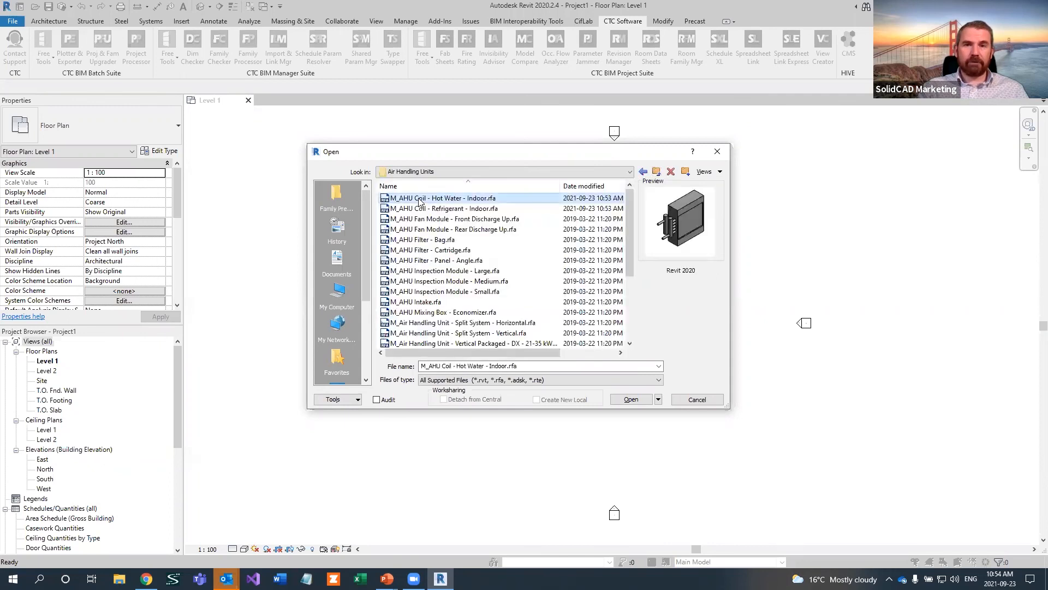
{"action": "left_click", "coordinate": [435, 272]}
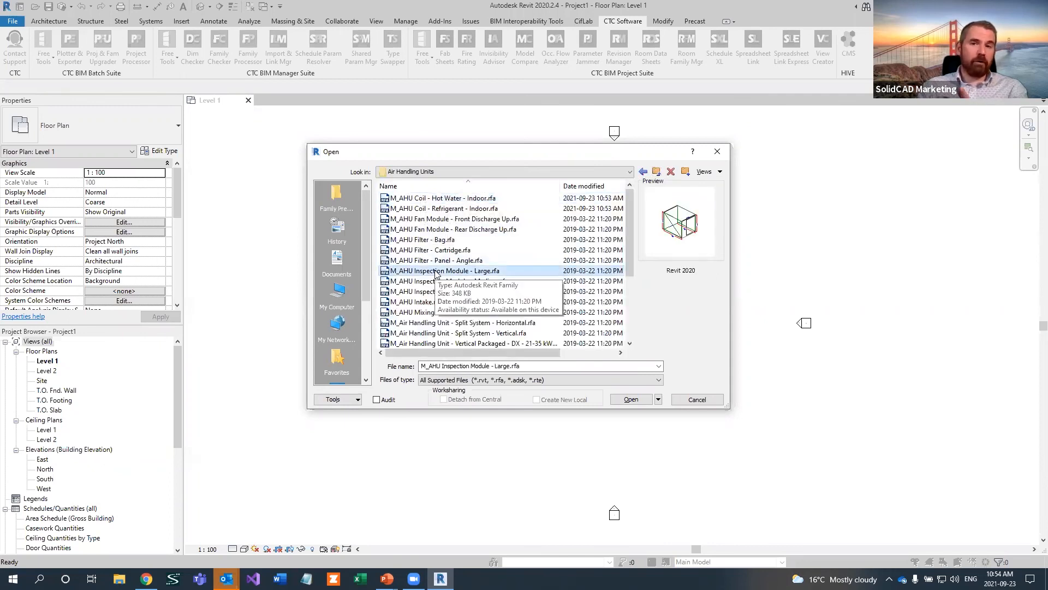
{"action": "left_click", "coordinate": [437, 199]}
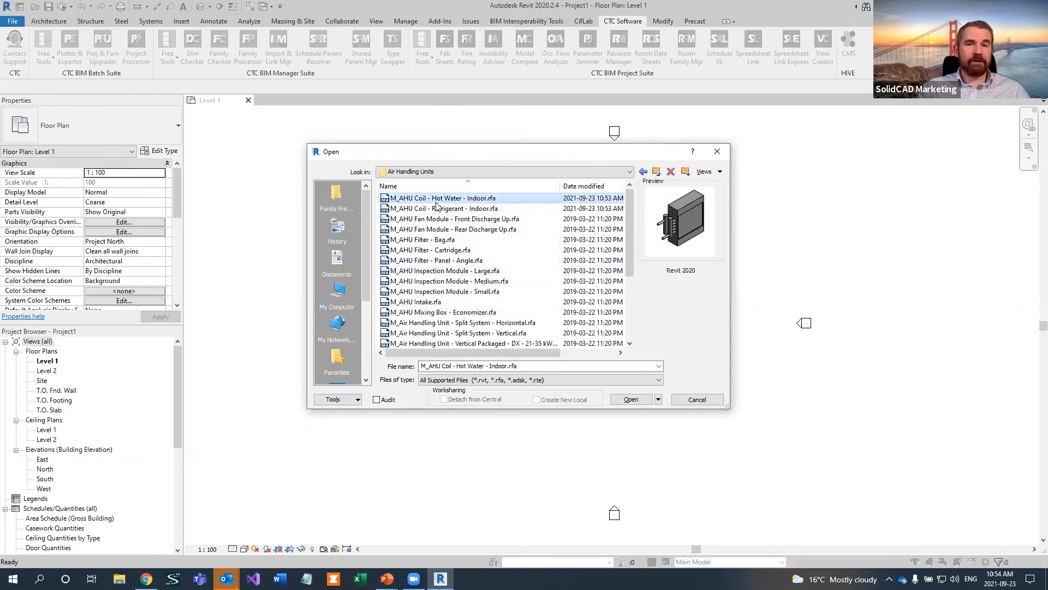
{"action": "left_click", "coordinate": [439, 209]}
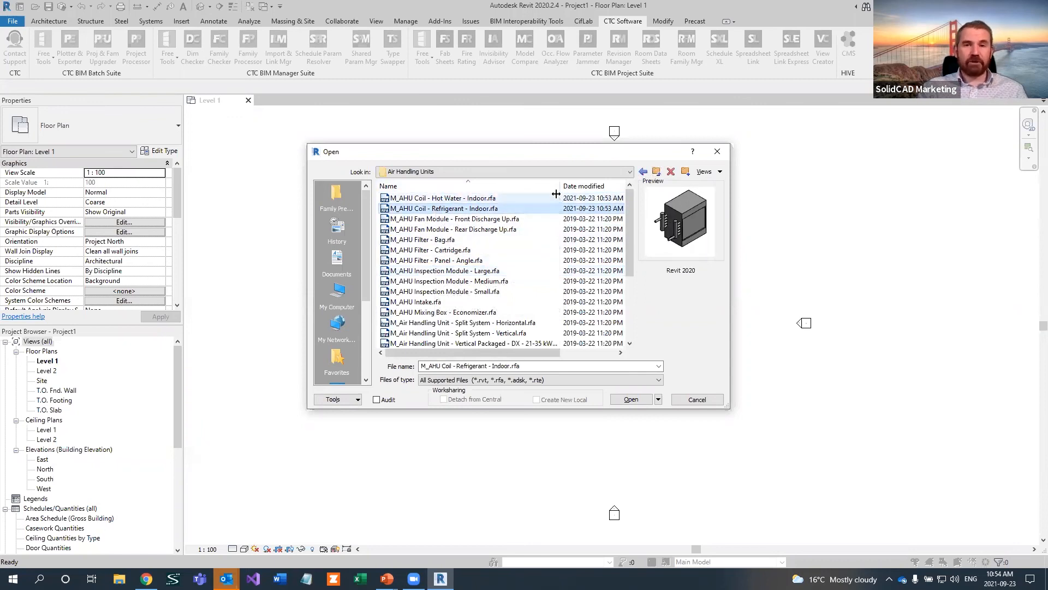
Compare the previews of the condensate hood, exhaust diffuser, exhaust grille and fume hood families in the Air Terminals folder
{"action": "left_click", "coordinate": [656, 171]}
{"action": "double_click", "coordinate": [440, 210]}
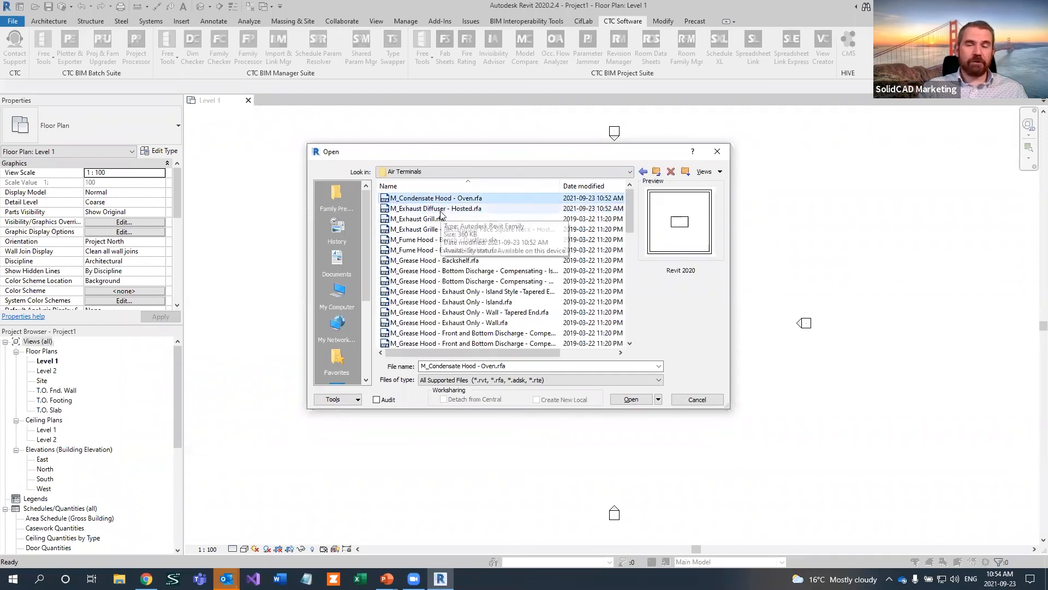
{"action": "left_click", "coordinate": [443, 210]}
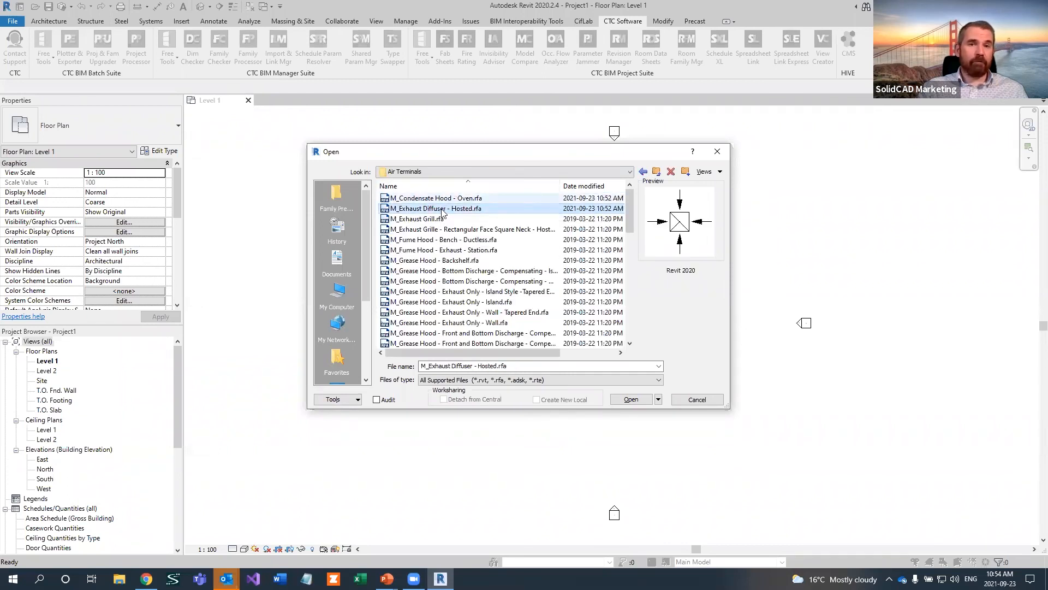
{"action": "left_click", "coordinate": [444, 221]}
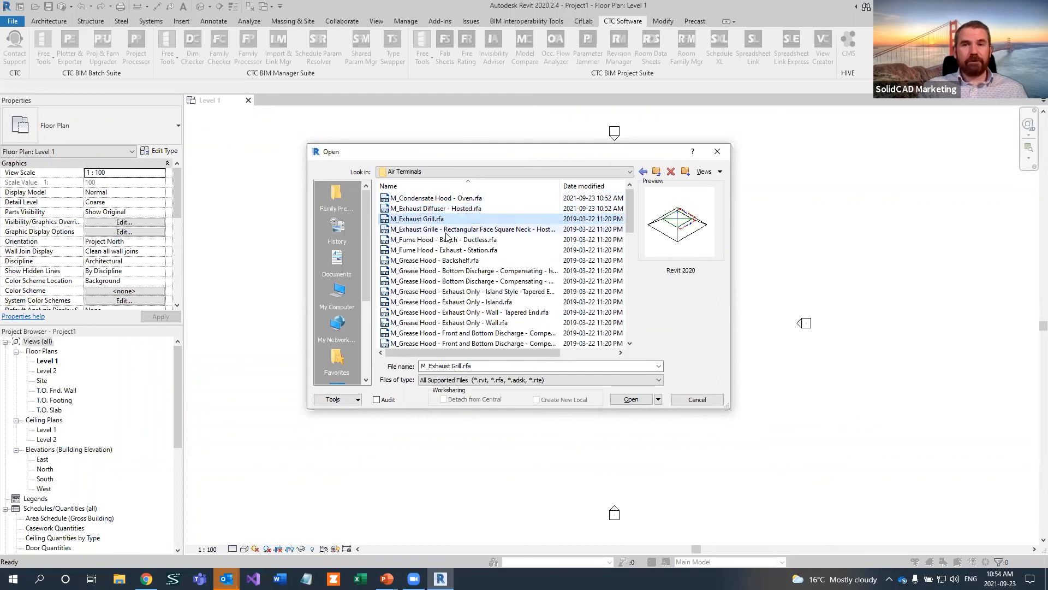
{"action": "left_click", "coordinate": [447, 231]}
{"action": "left_click", "coordinate": [451, 250]}
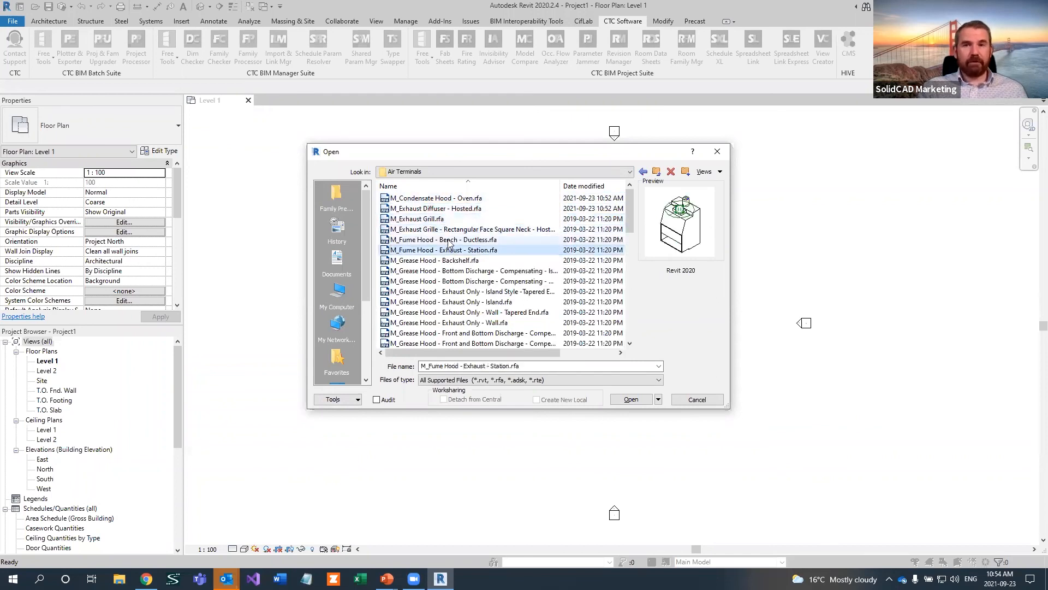
{"action": "left_click", "coordinate": [445, 198]}
{"action": "left_click", "coordinate": [447, 209]}
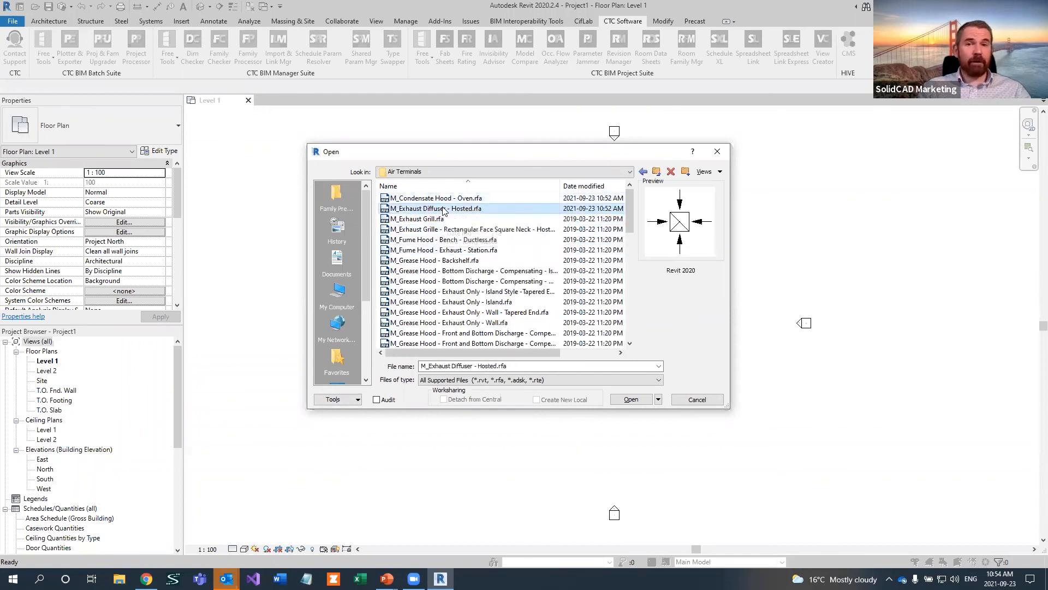